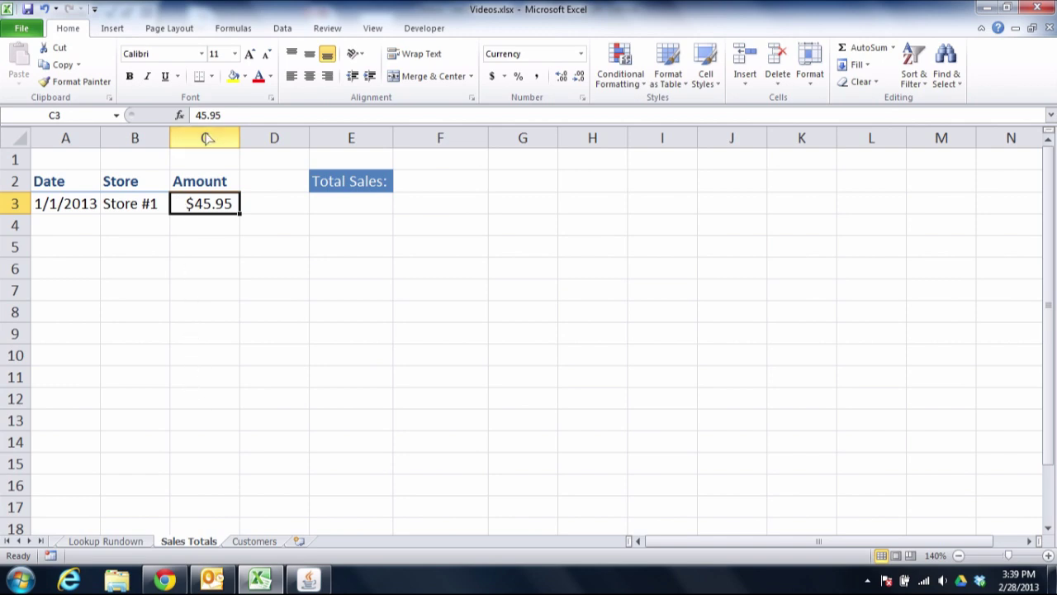
# - Start a new workbook name, SalesTotals, in Name Manager and select its prefilled C3 reference
pyautogui.click(235, 29)
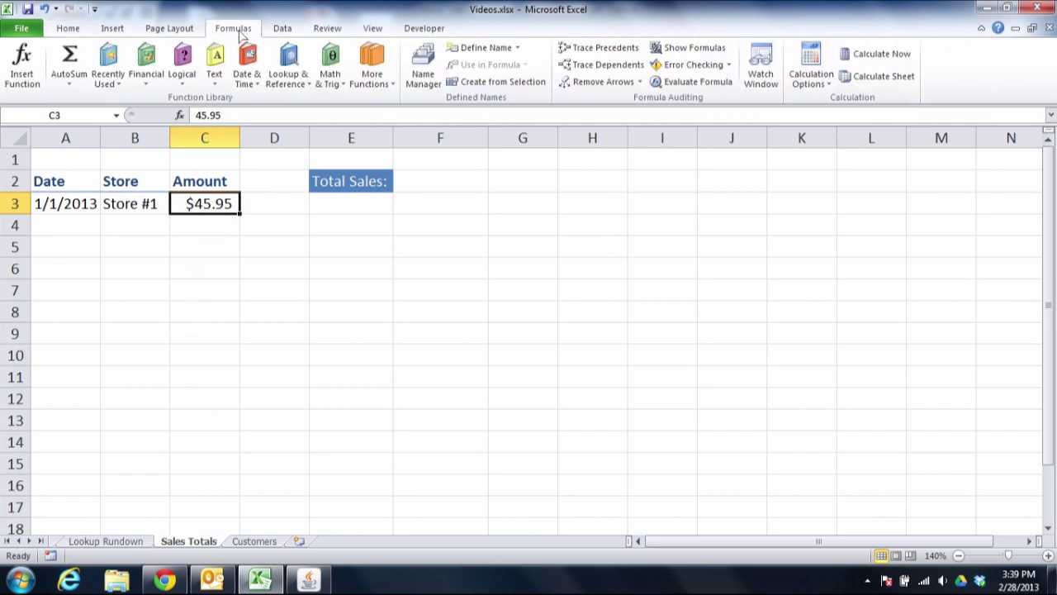
pyautogui.click(425, 78)
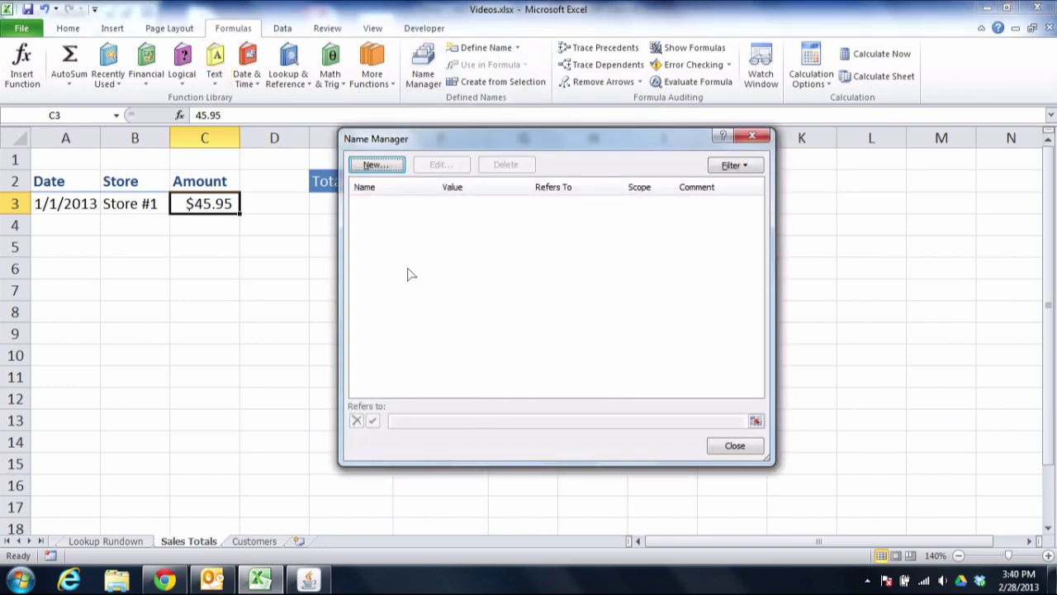
pyautogui.click(378, 165)
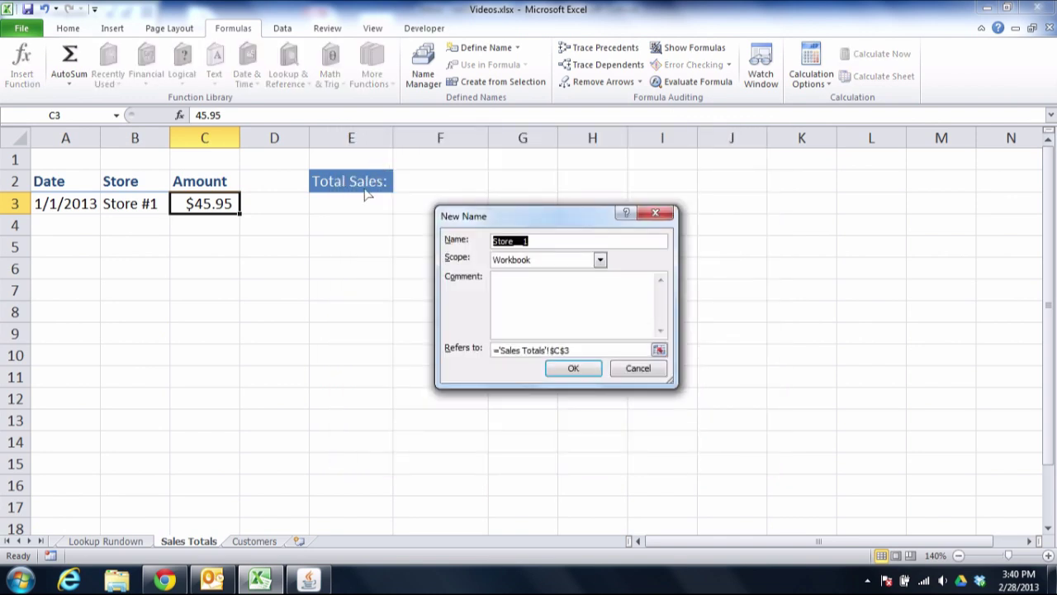
pyautogui.write('SalesTotals')
pyautogui.moveTo(576, 353); pyautogui.dragTo(499, 356)
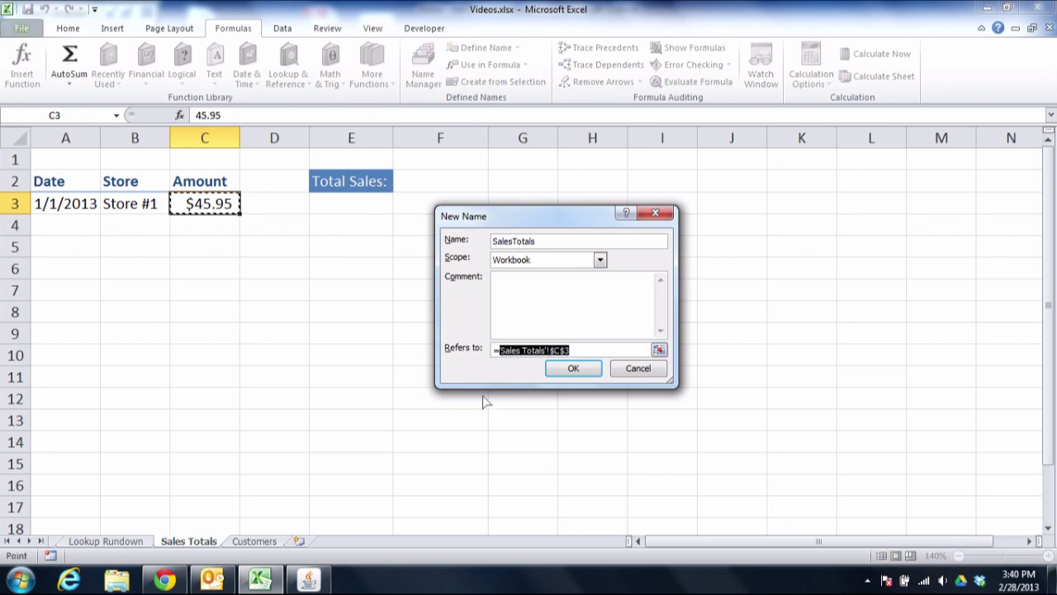
# - Set SalesTotals to refer to =OFFSET($C$3,0,0,COUNTA($C$3:$C$500),1) and close Name Manager
pyautogui.press('BackSpace')
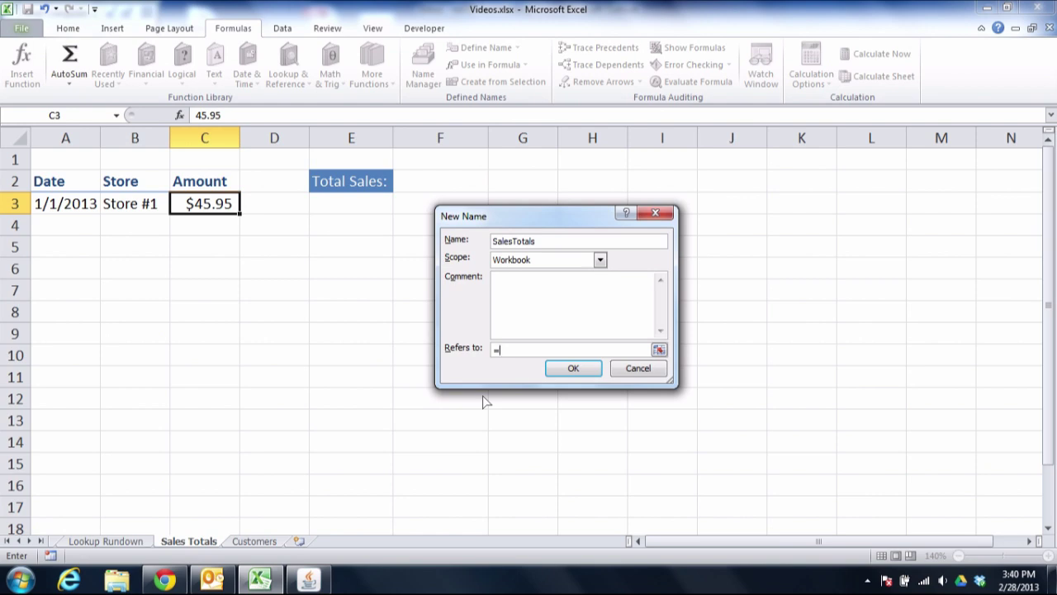
pyautogui.write('OFFSET(')
pyautogui.write('$C$3,0,0,')
pyautogui.write('COUNTA(')
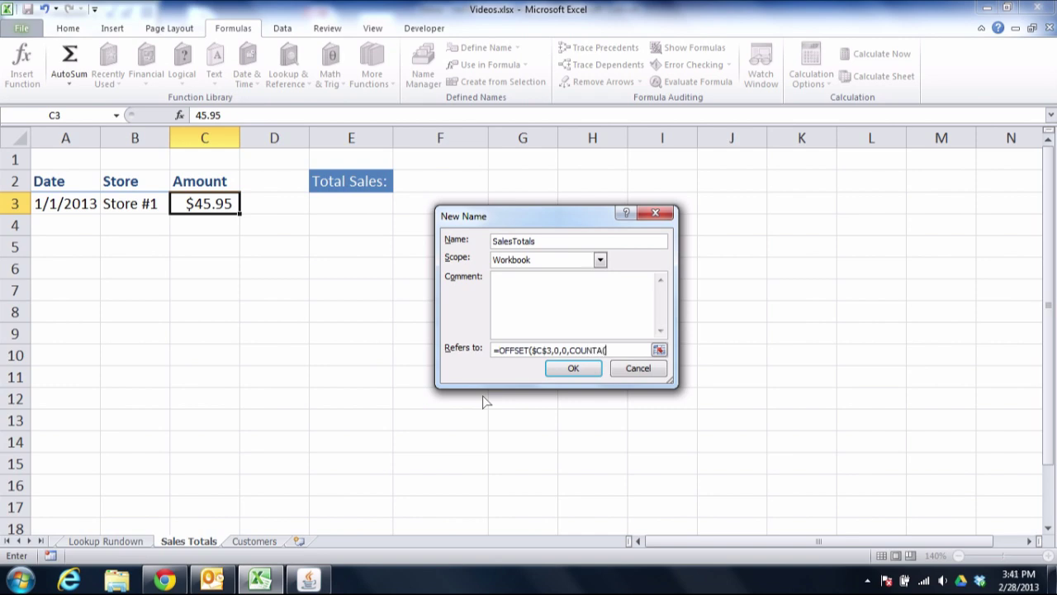
pyautogui.write('$C$3:')
pyautogui.write('$C$500')
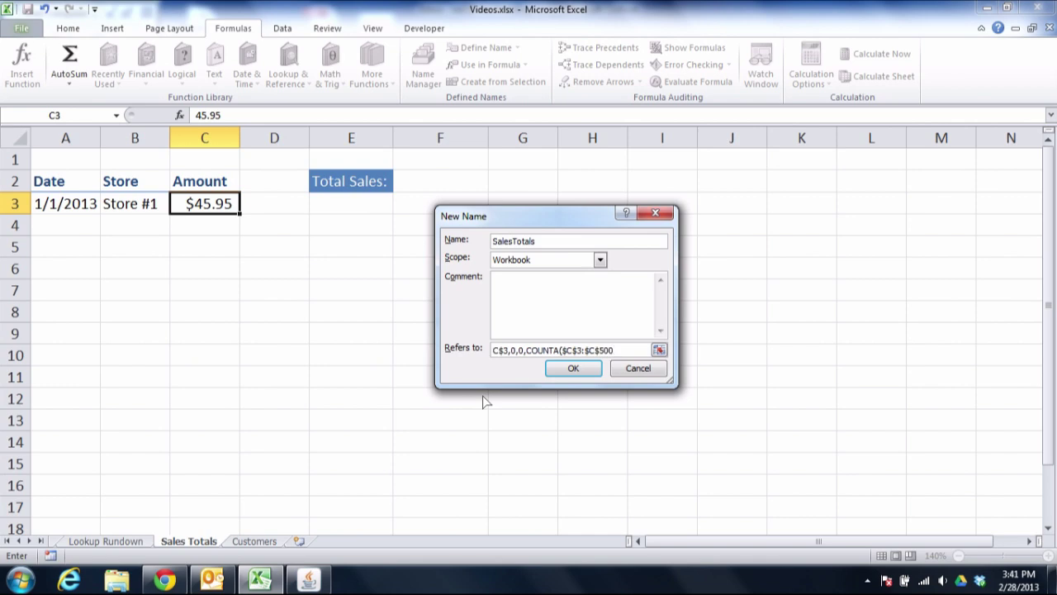
pyautogui.write(')')
pyautogui.write(',1)')
pyautogui.click(574, 368)
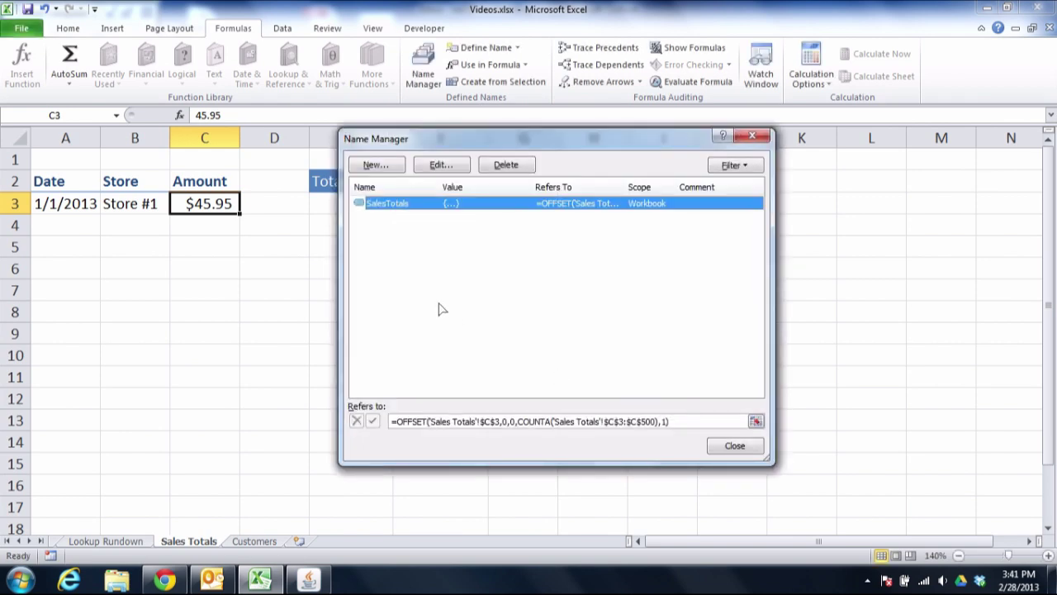
pyautogui.click(734, 446)
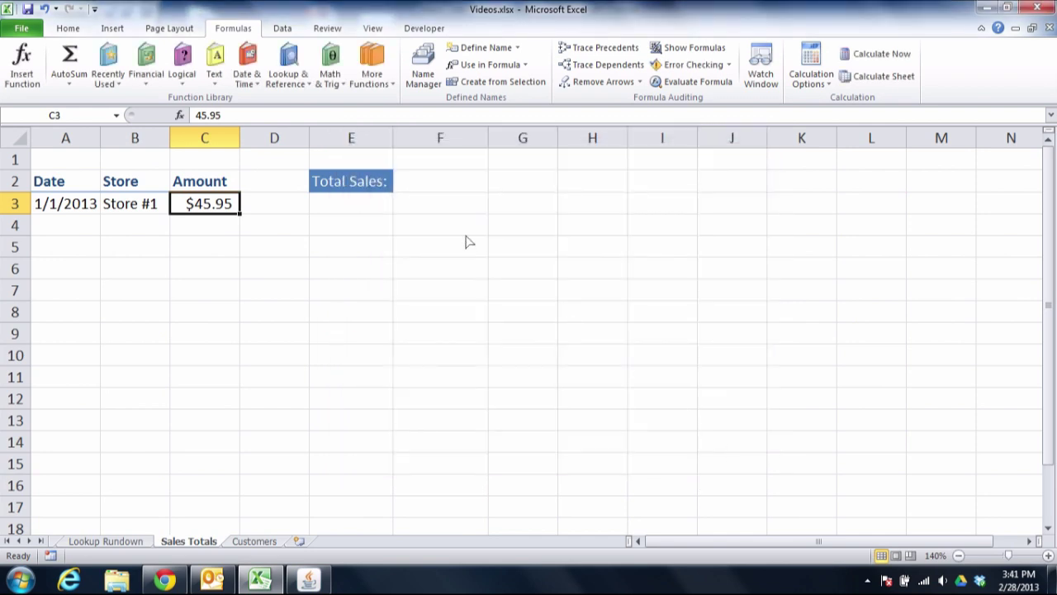
# - Enter =SUM(SalesTotals) in F2 via name autocomplete, giving a total of 45.95
pyautogui.click(438, 190)
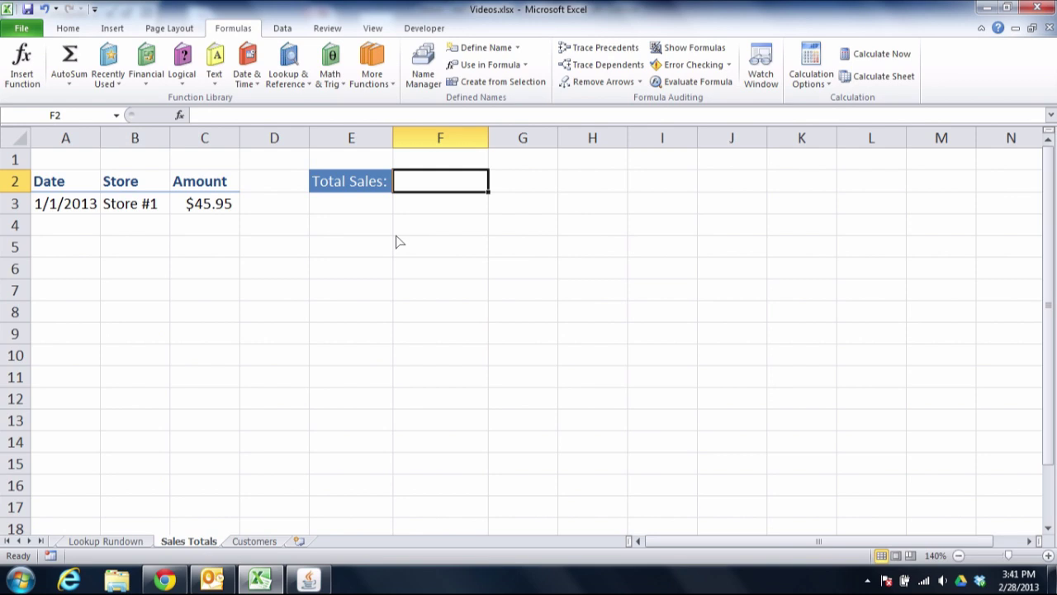
pyautogui.write('=')
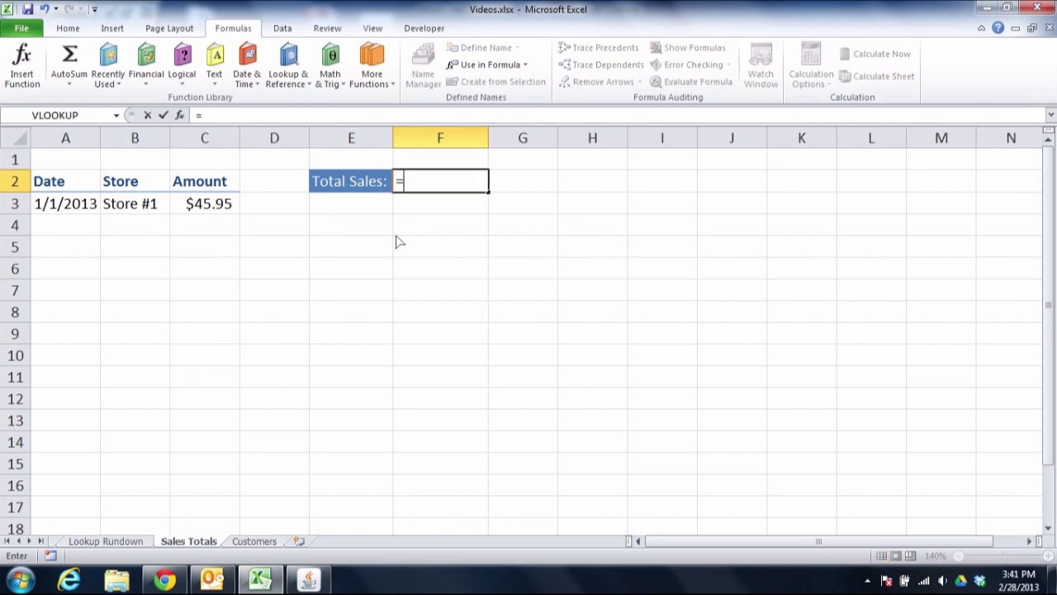
pyautogui.write('sum(')
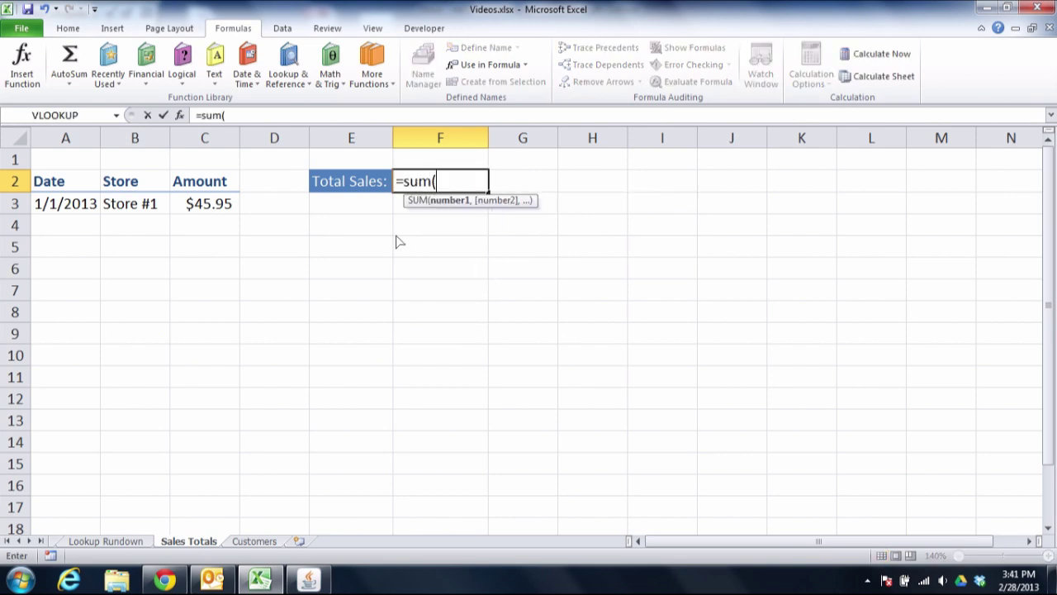
pyautogui.write('sa')
pyautogui.press('BackSpace')
pyautogui.write('sale')
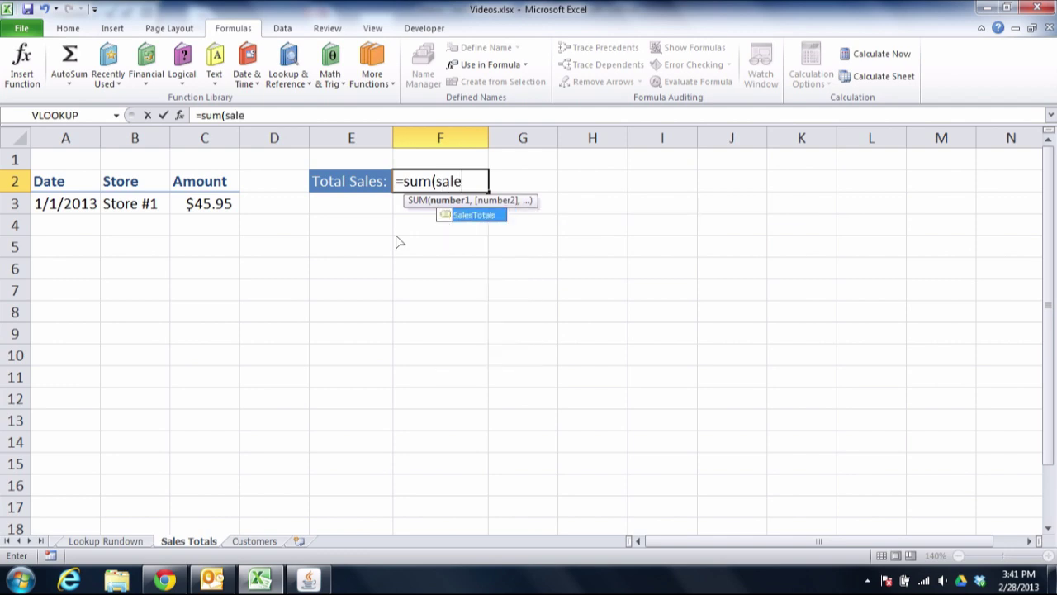
pyautogui.press('Tab')
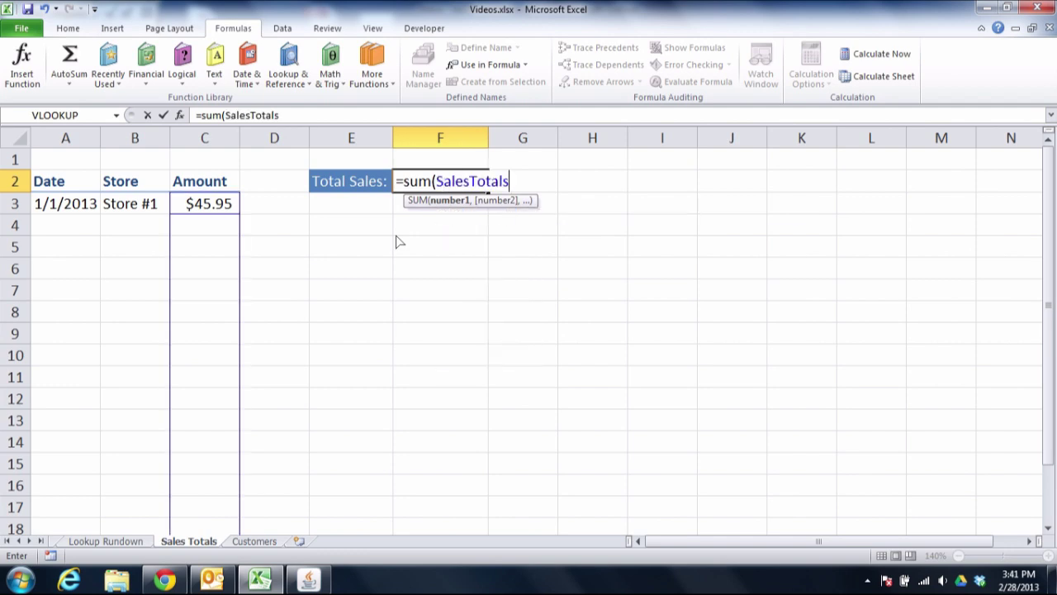
pyautogui.write(')')
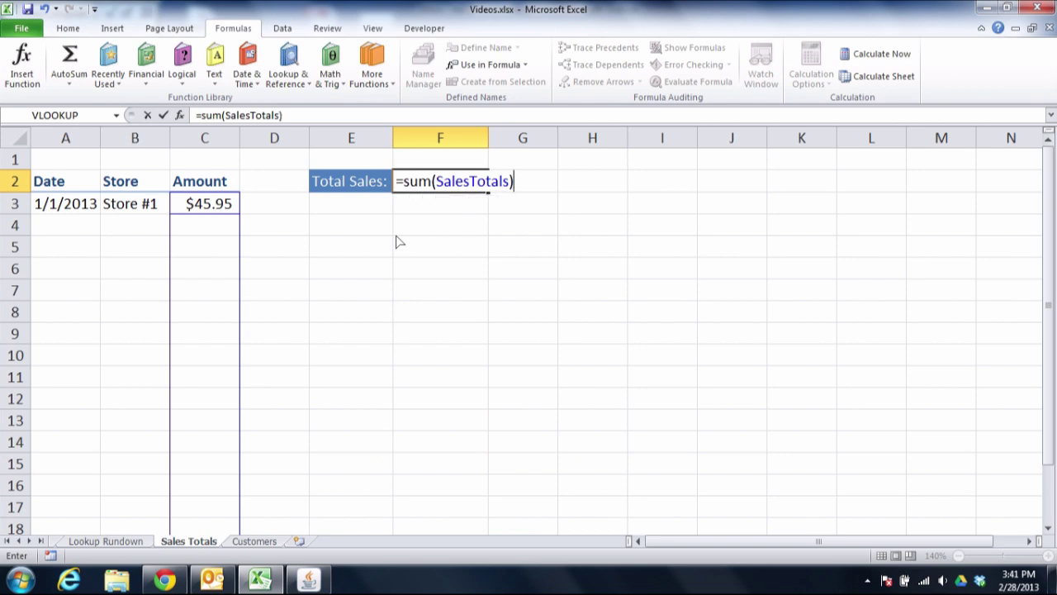
pyautogui.press('Return')
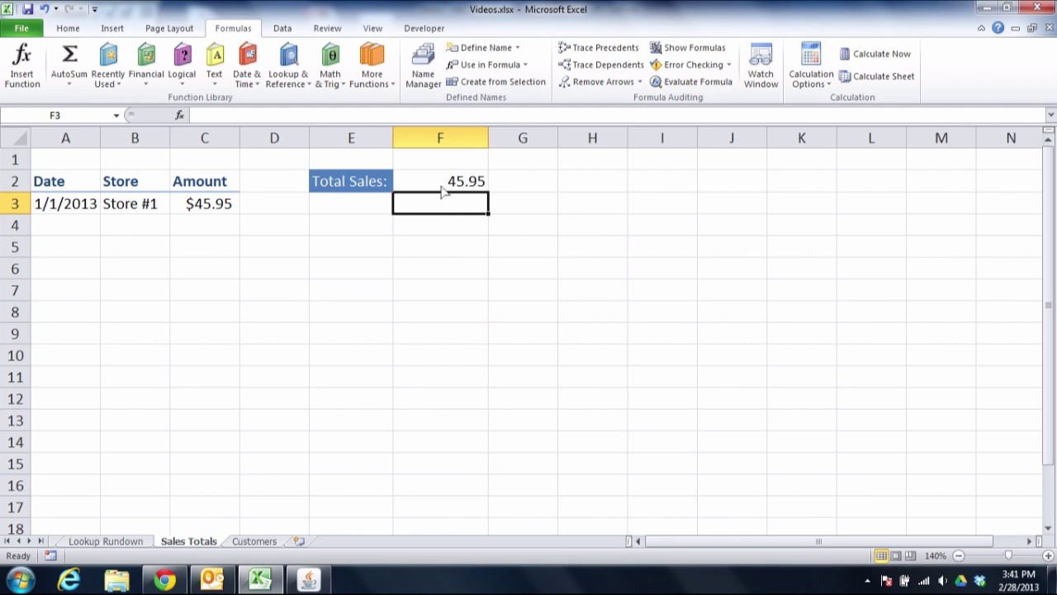
# - Enter the sale 1/1/2013, Store #2, $34.95 in row 4 and check F2 shows 80.9
pyautogui.click(73, 236)
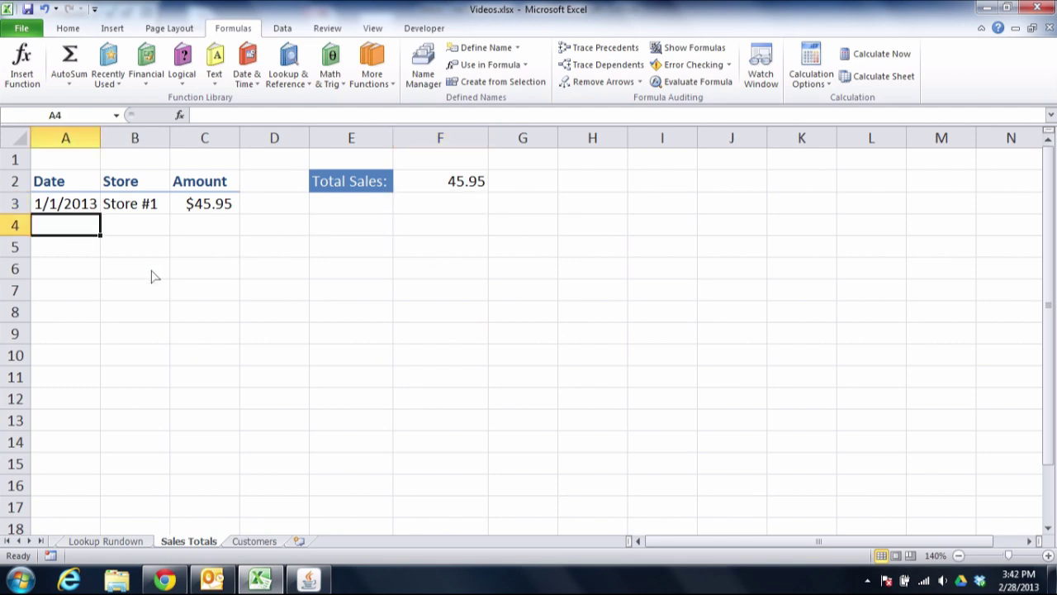
pyautogui.write('1/1')
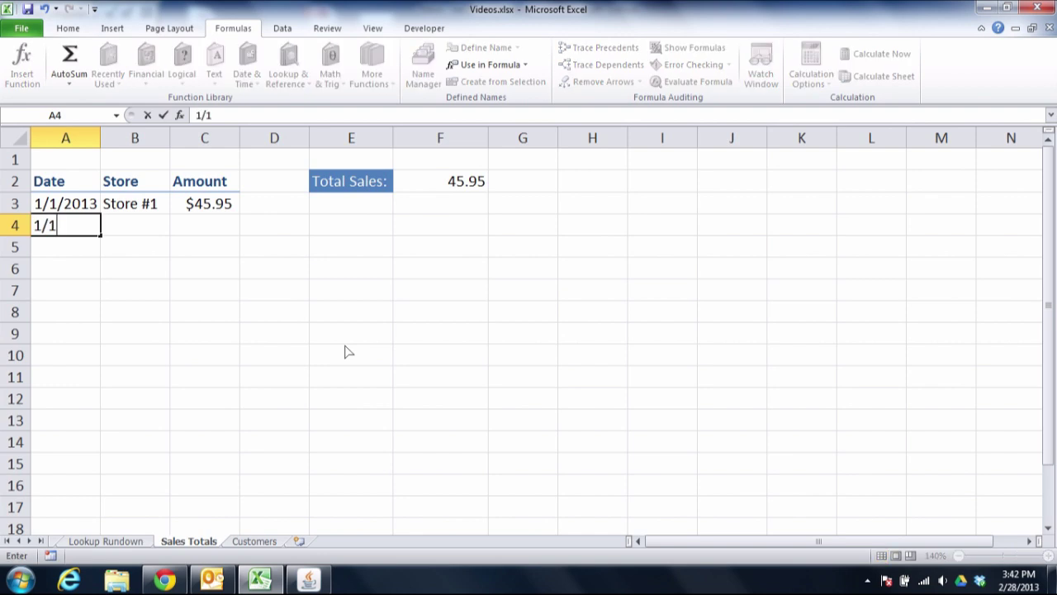
pyautogui.write('/2013')
pyautogui.press('Tab')
pyautogui.write('Store #2')
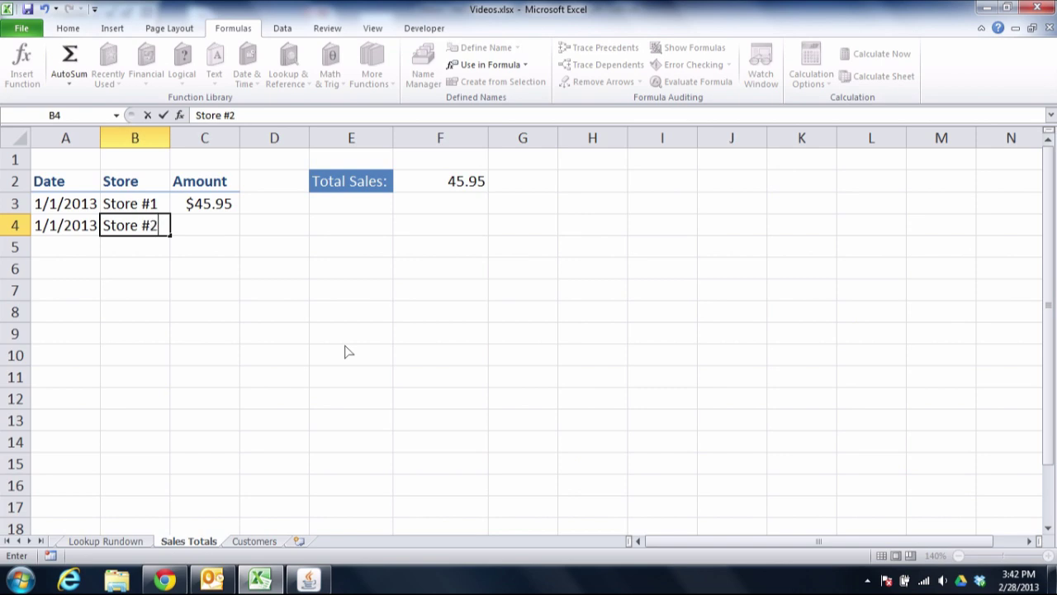
pyautogui.press('Tab')
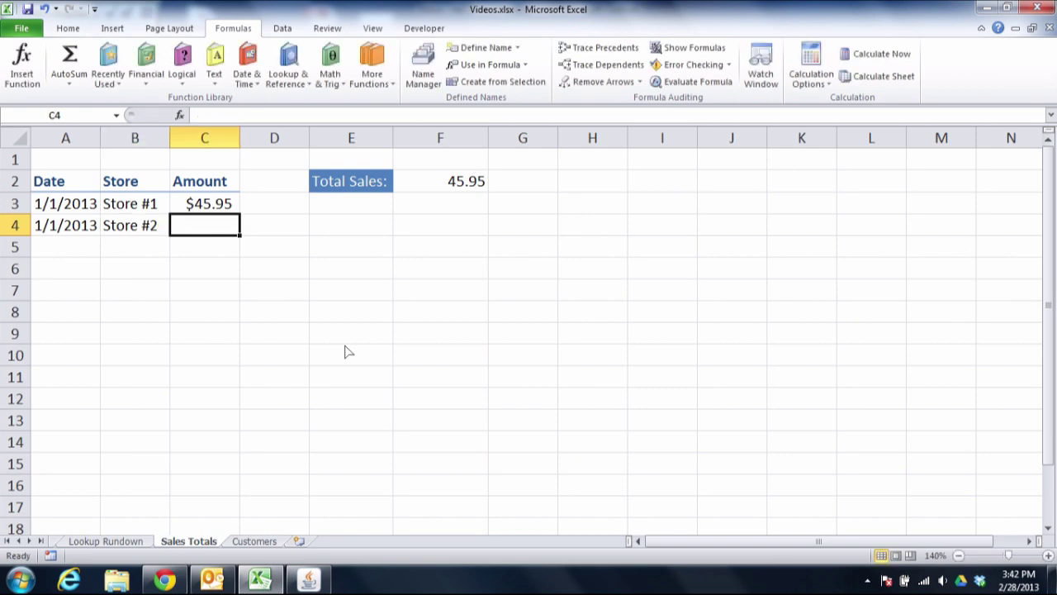
pyautogui.write('$3')
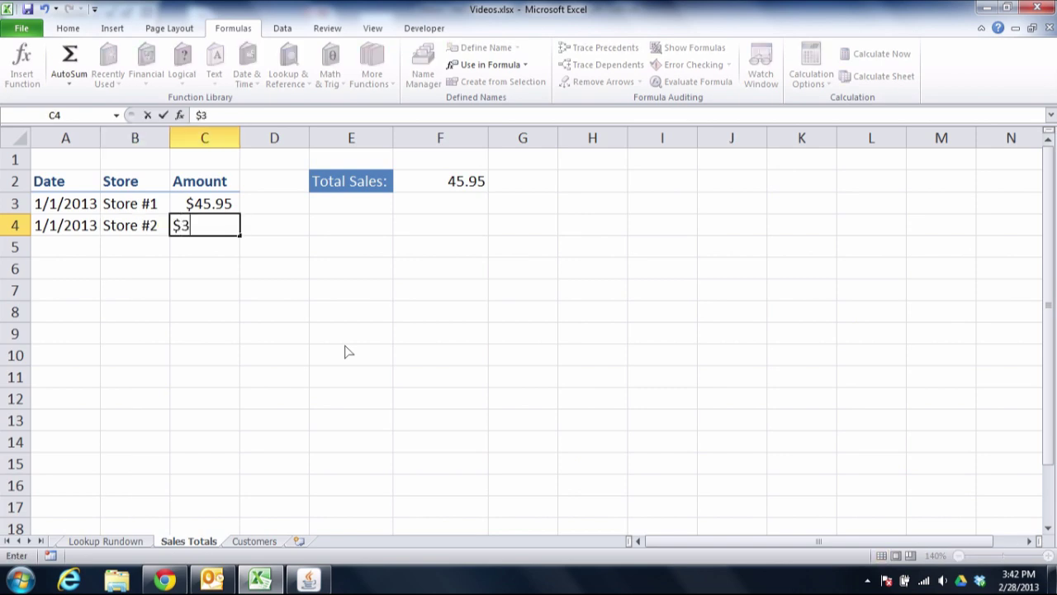
pyautogui.write('4.95')
pyautogui.press('Return')
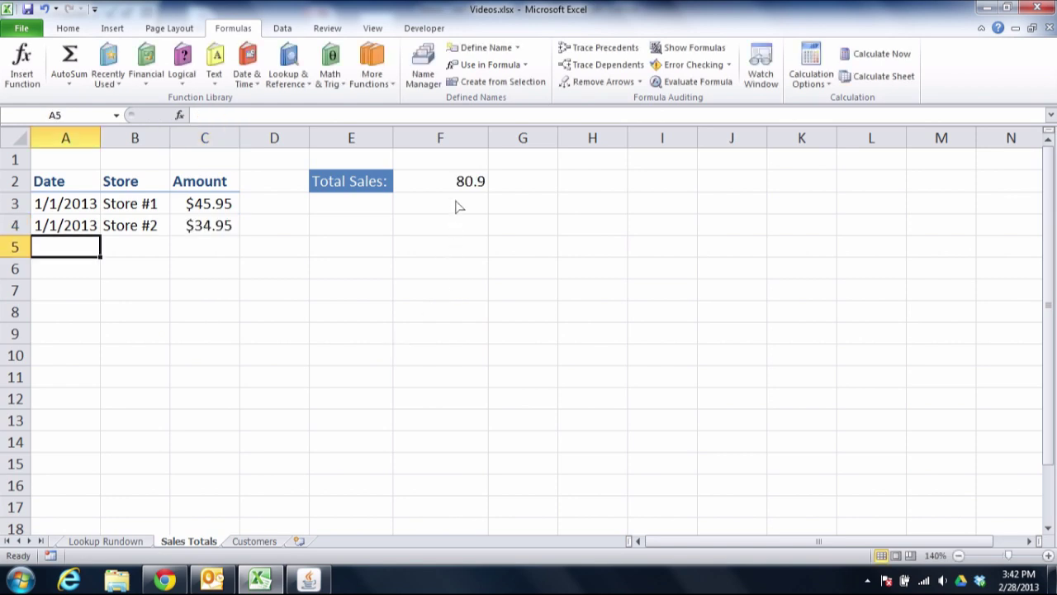
pyautogui.click(458, 190)
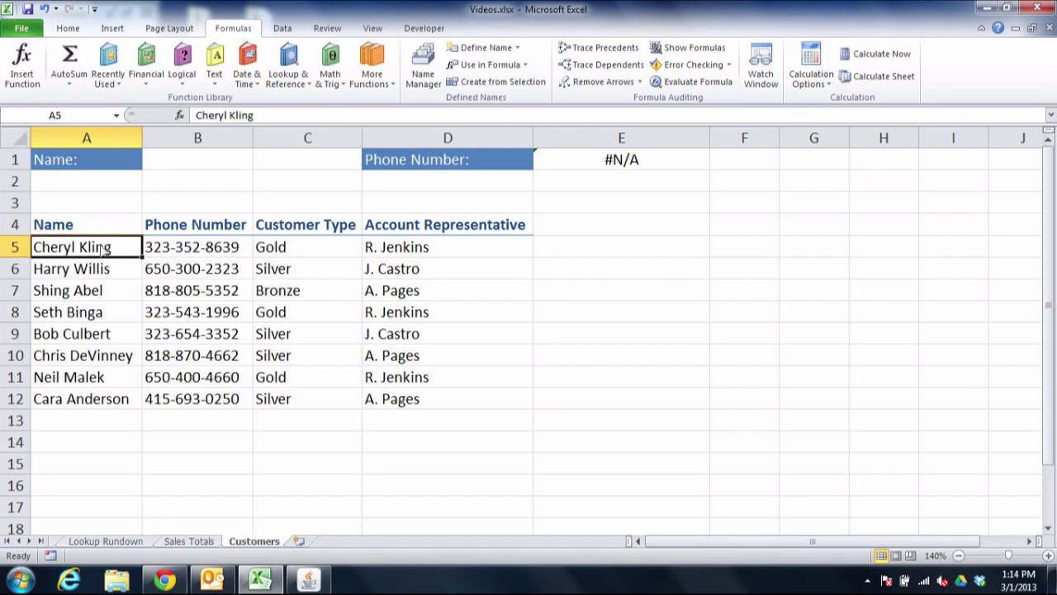
pyautogui.moveTo(101, 251); pyautogui.dragTo(100, 399)
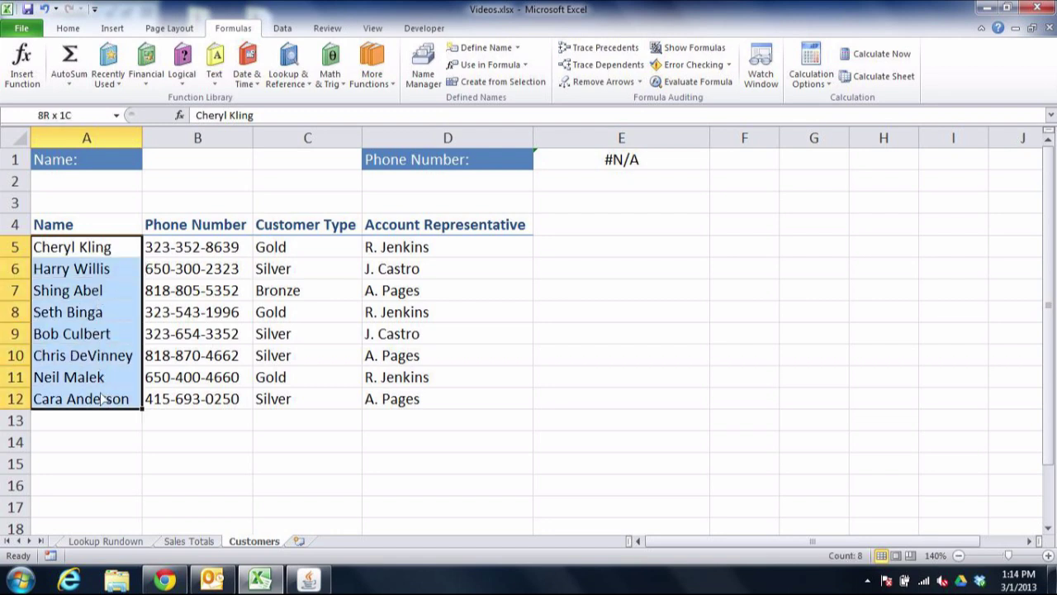
pyautogui.click(183, 170)
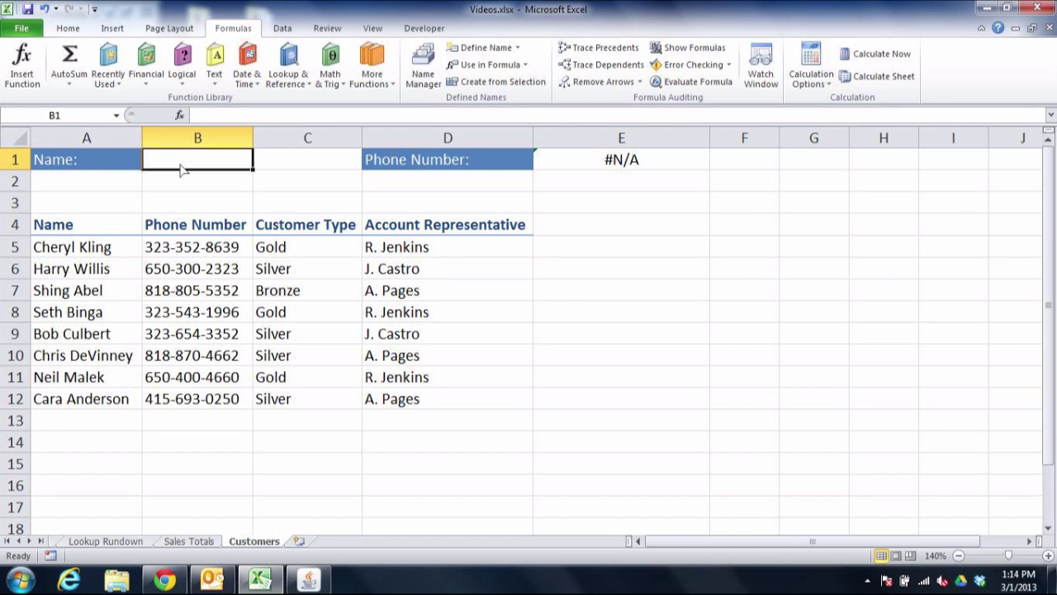
pyautogui.click(590, 169)
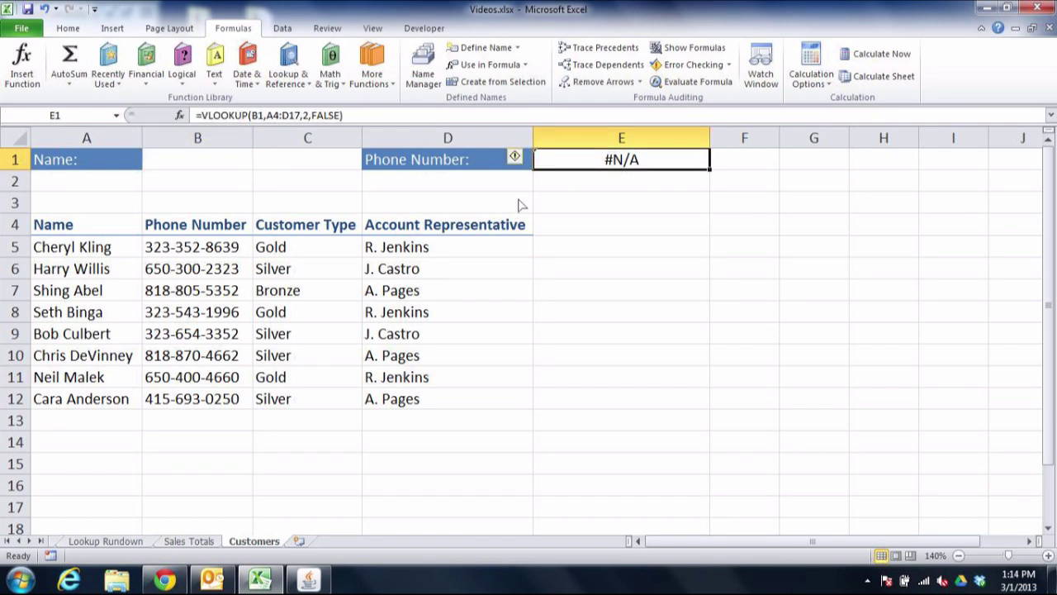
pyautogui.click(89, 253)
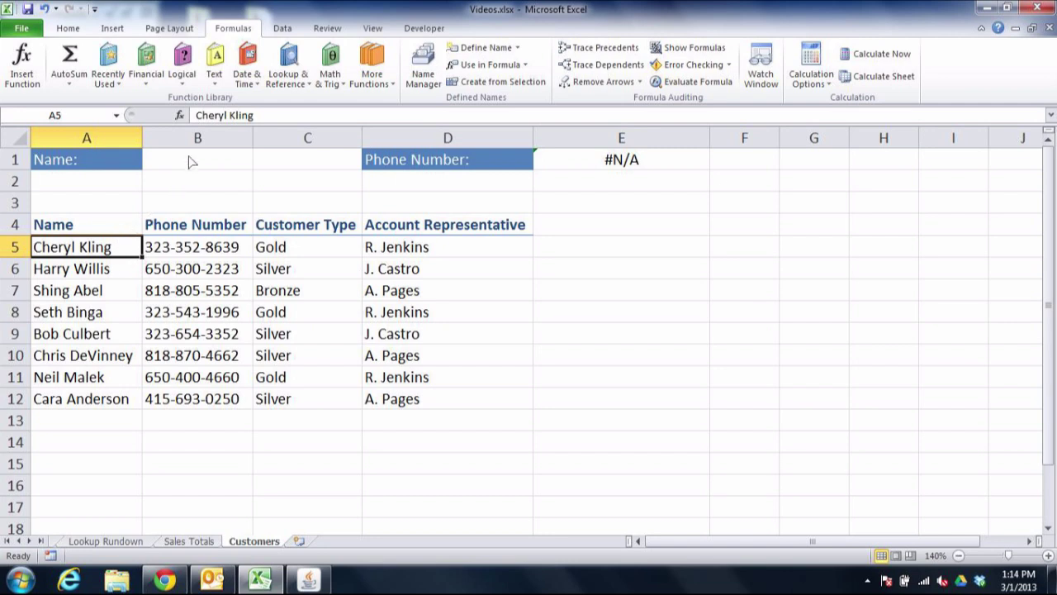
pyautogui.moveTo(77, 256); pyautogui.dragTo(72, 405)
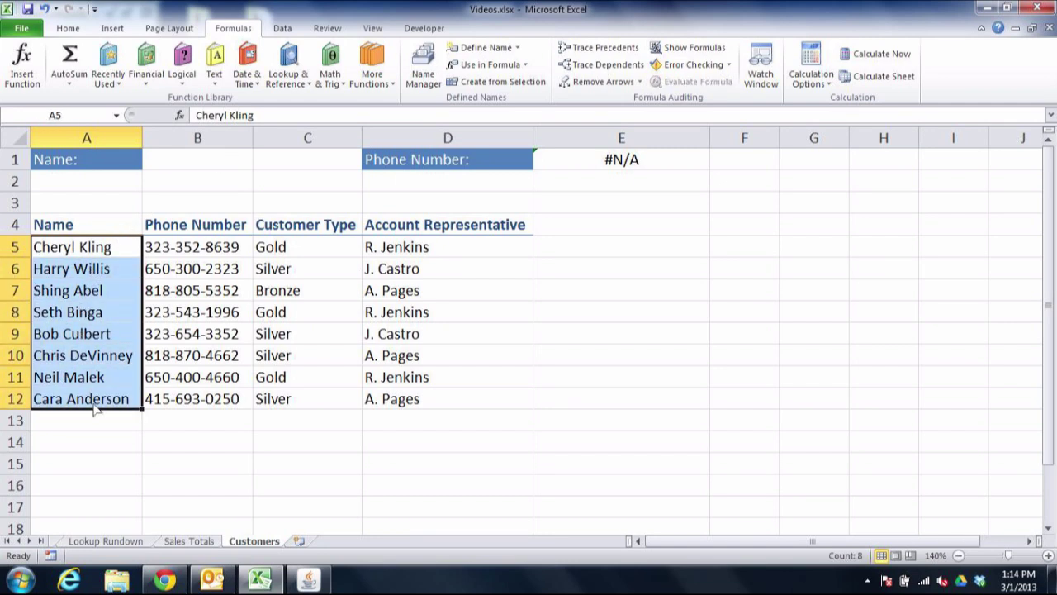
pyautogui.click(82, 255)
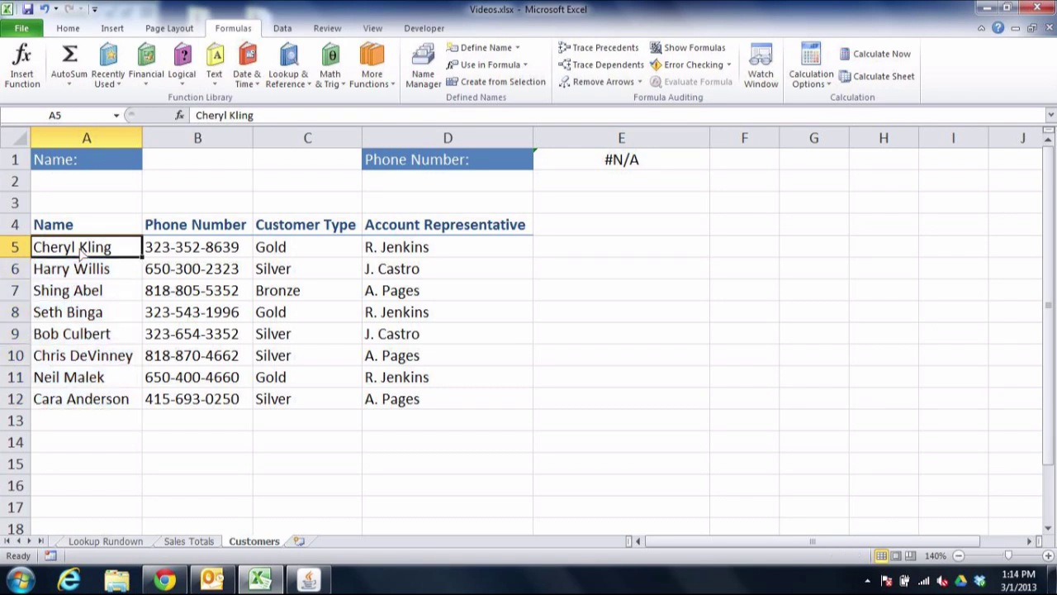
pyautogui.click(424, 79)
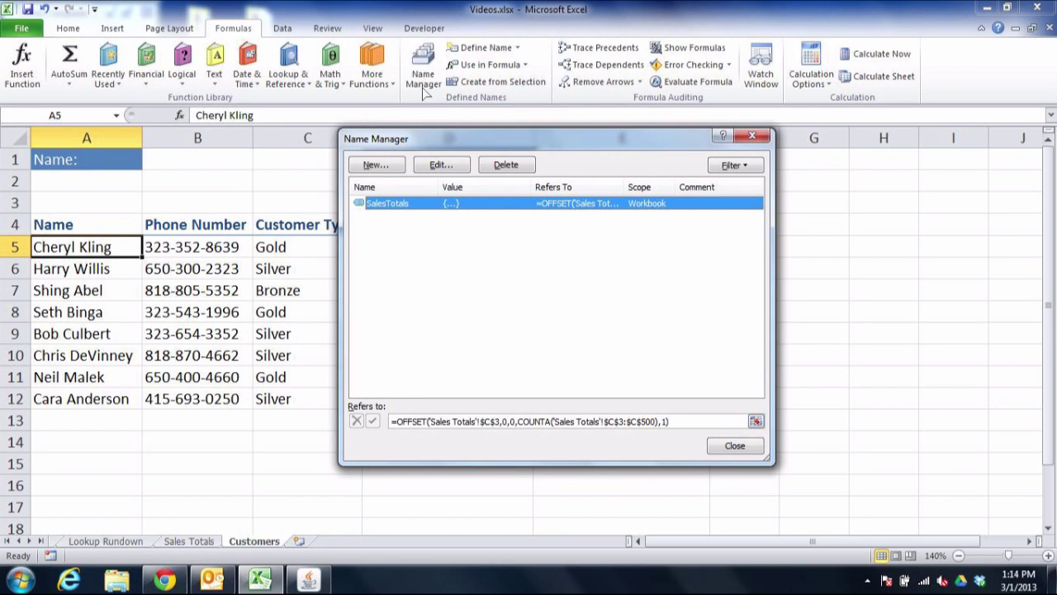
# - Create the name CustomerNames as =OFFSET($A$5,0,0,COUNTA($A$5:$A$100),1) and close Name Manager
pyautogui.click(376, 164)
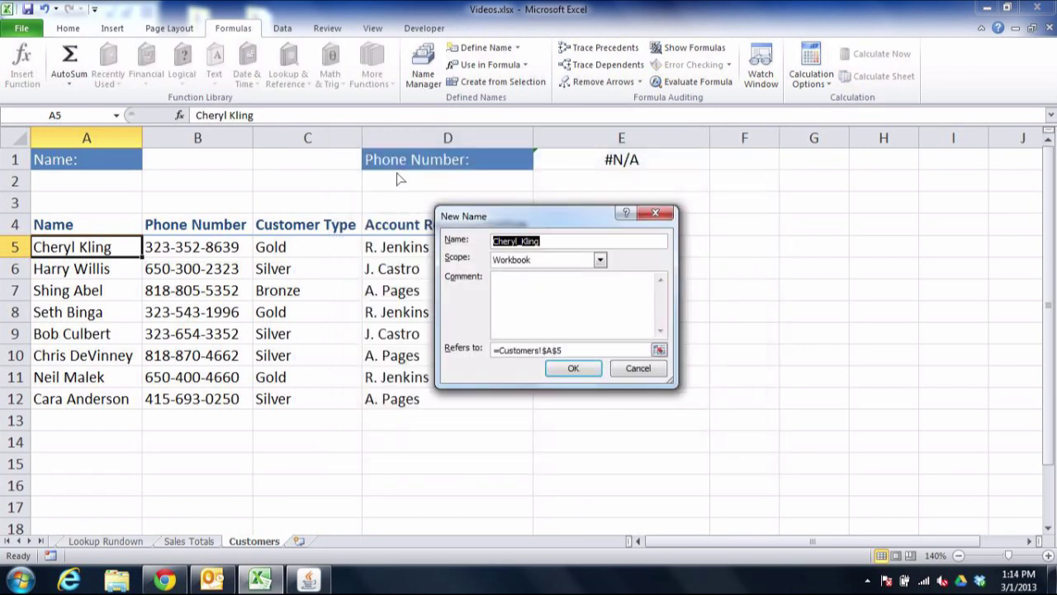
pyautogui.write('Custom')
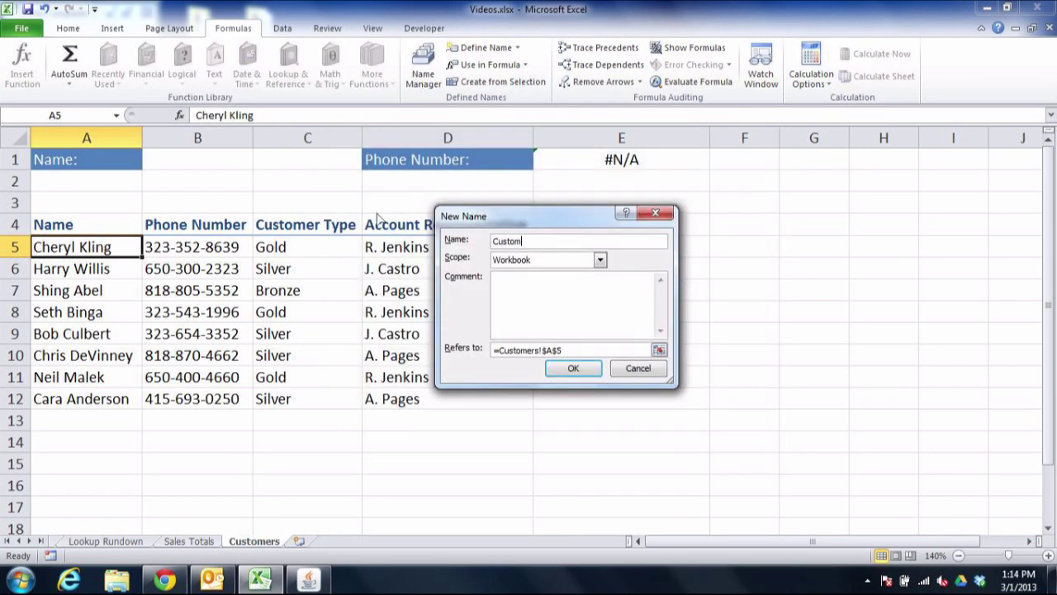
pyautogui.write('erNames')
pyautogui.moveTo(500, 351); pyautogui.dragTo(570, 351)
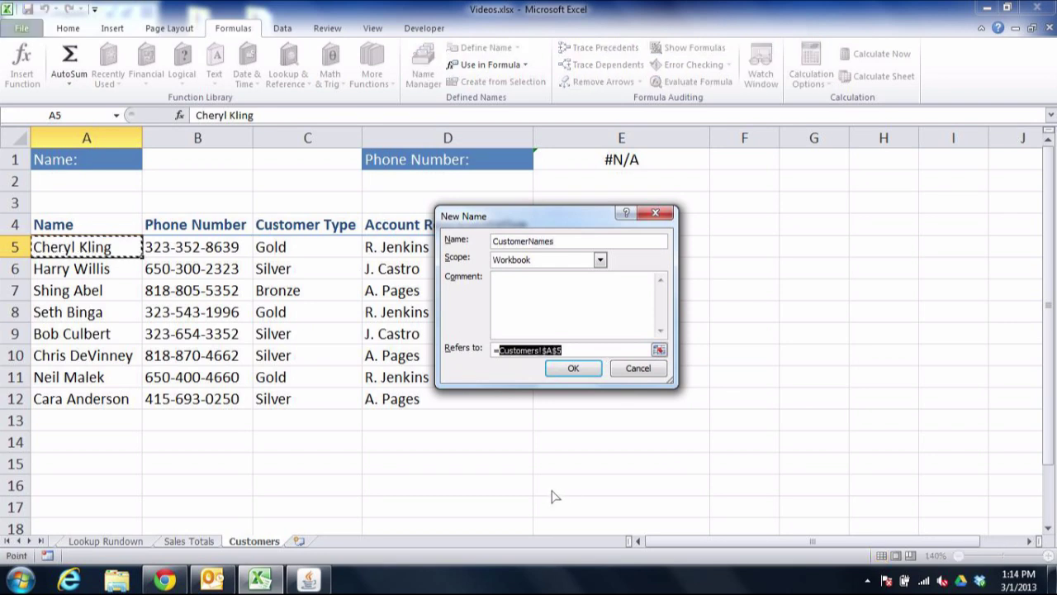
pyautogui.write('OFFSET(')
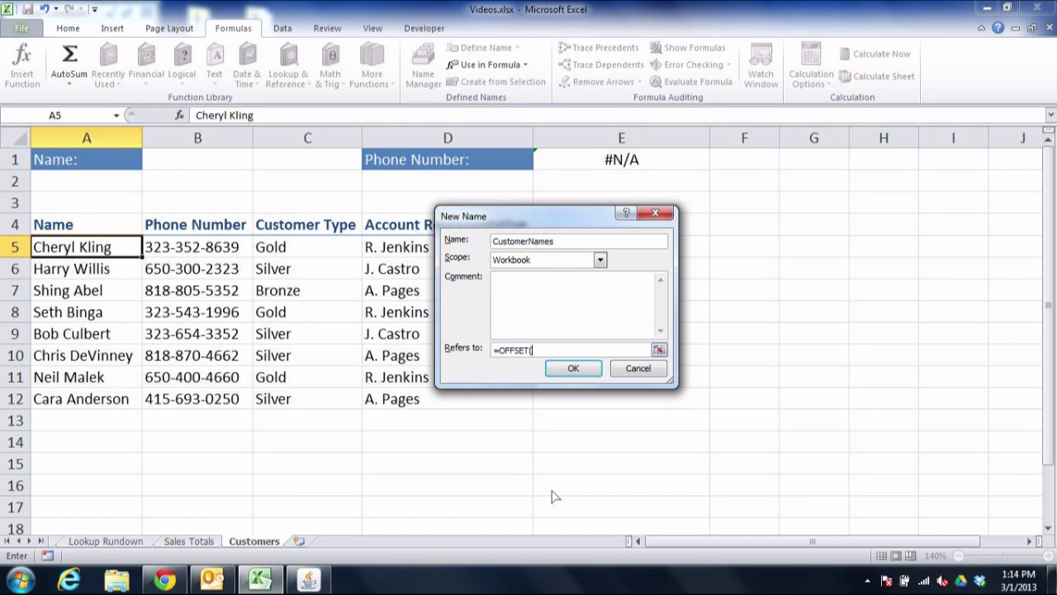
pyautogui.write('$A$5,0,0,')
pyautogui.write('COUNTA(A$A')
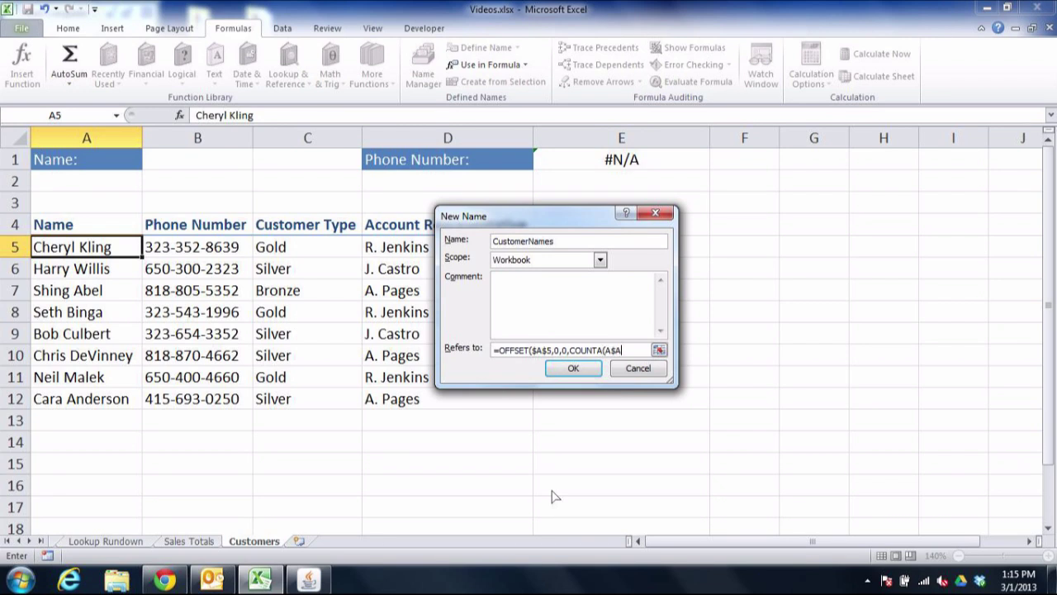
pyautogui.press('BackSpace')
pyautogui.press('BackSpace')
pyautogui.press('BackSpace')
pyautogui.write('$A$5:$A$100),')
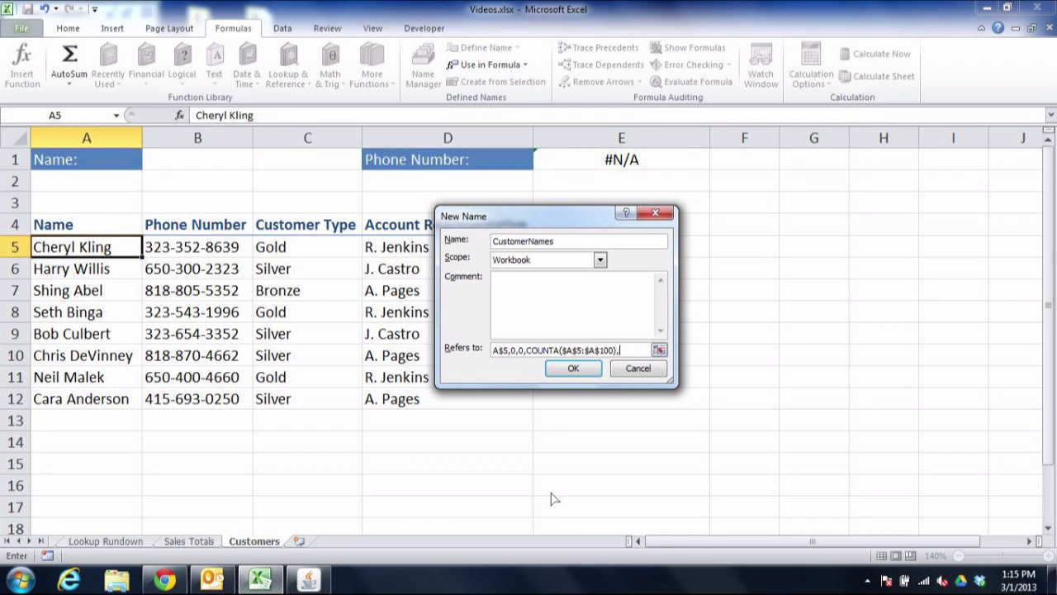
pyautogui.write('1)')
pyautogui.press('Return')
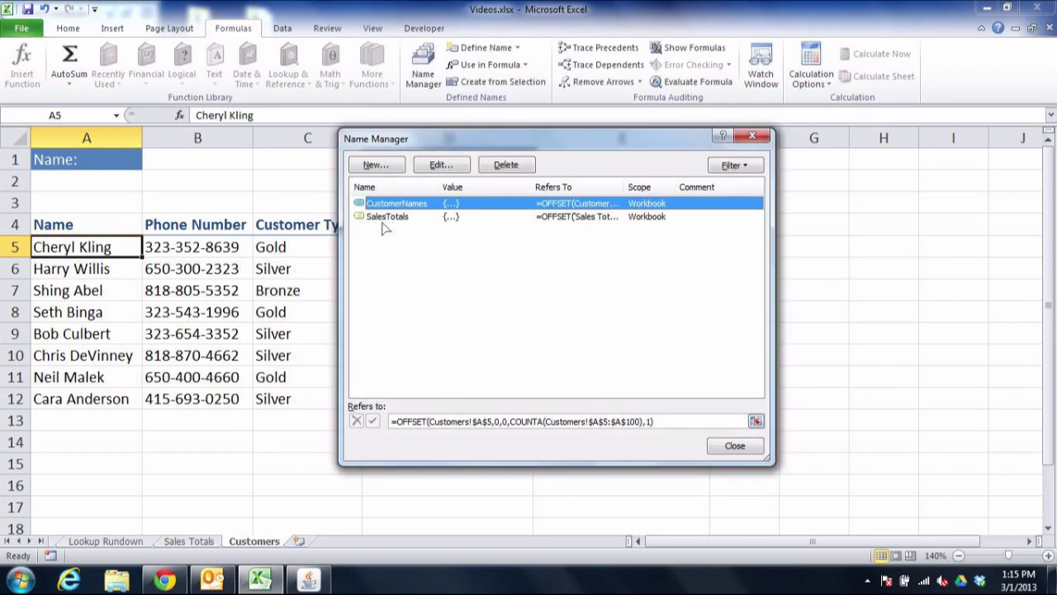
pyautogui.click(749, 450)
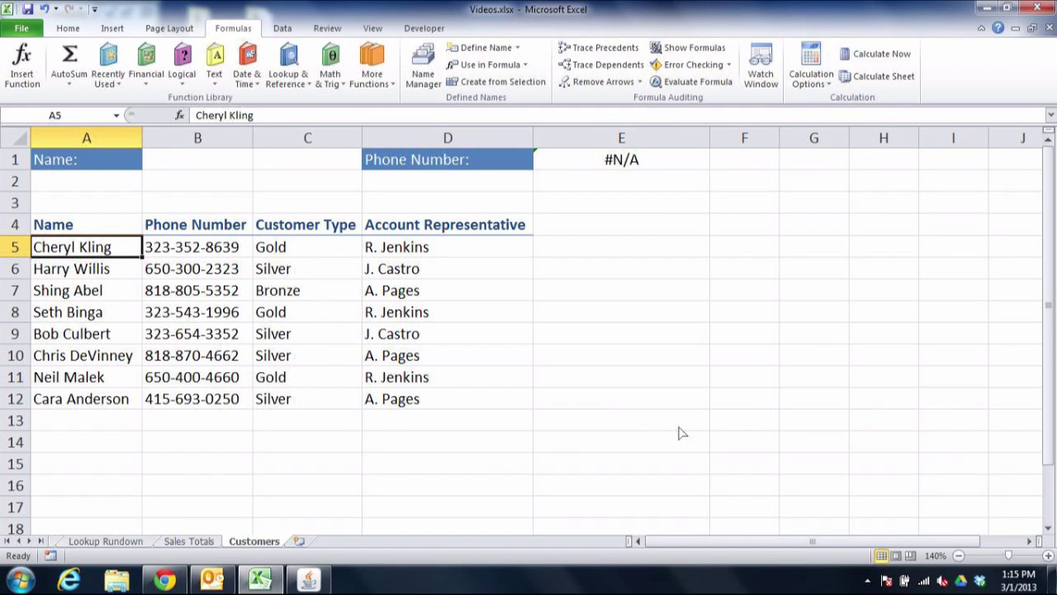
# - Give B1 List data validation with the source =CustomerNames
pyautogui.click(194, 170)
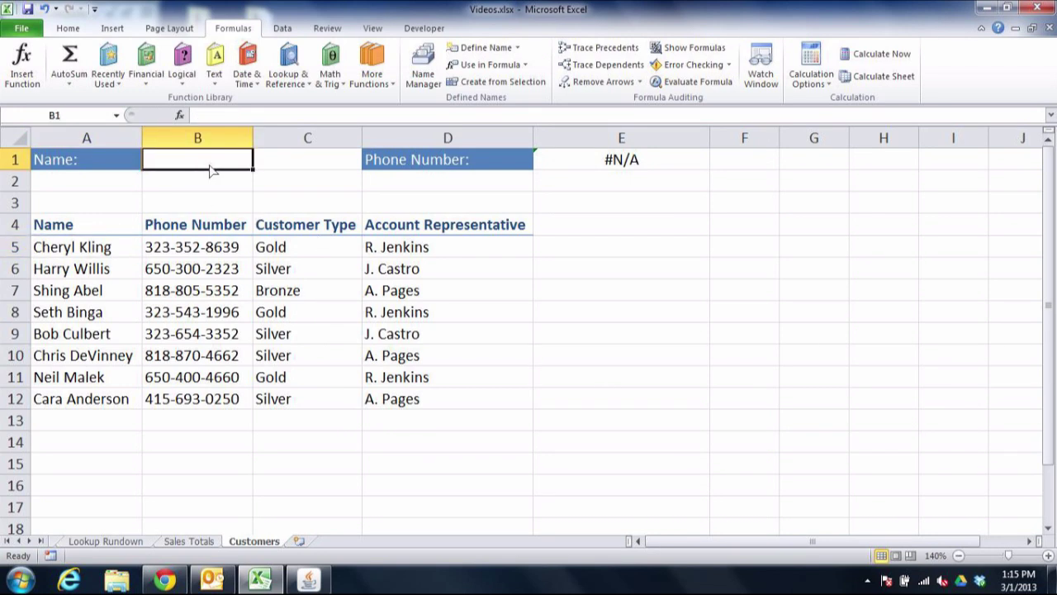
pyautogui.click(289, 33)
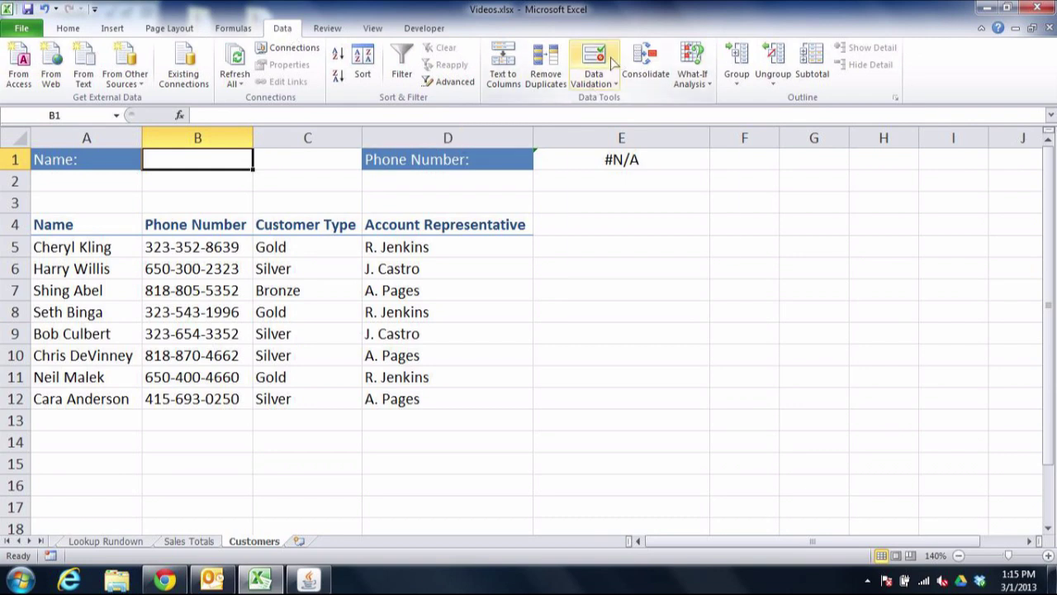
pyautogui.click(613, 62)
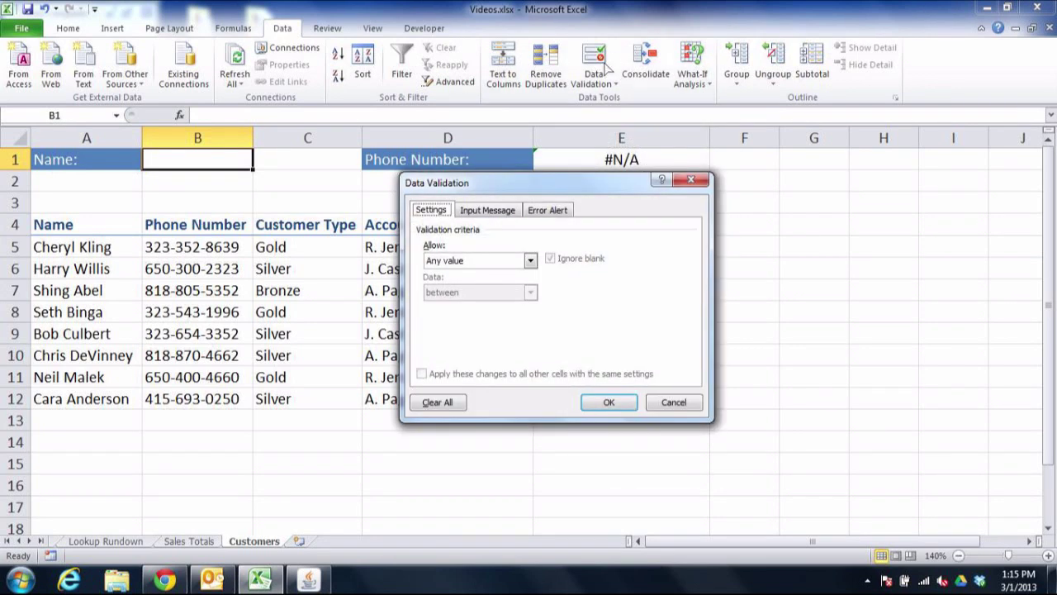
pyautogui.click(531, 260)
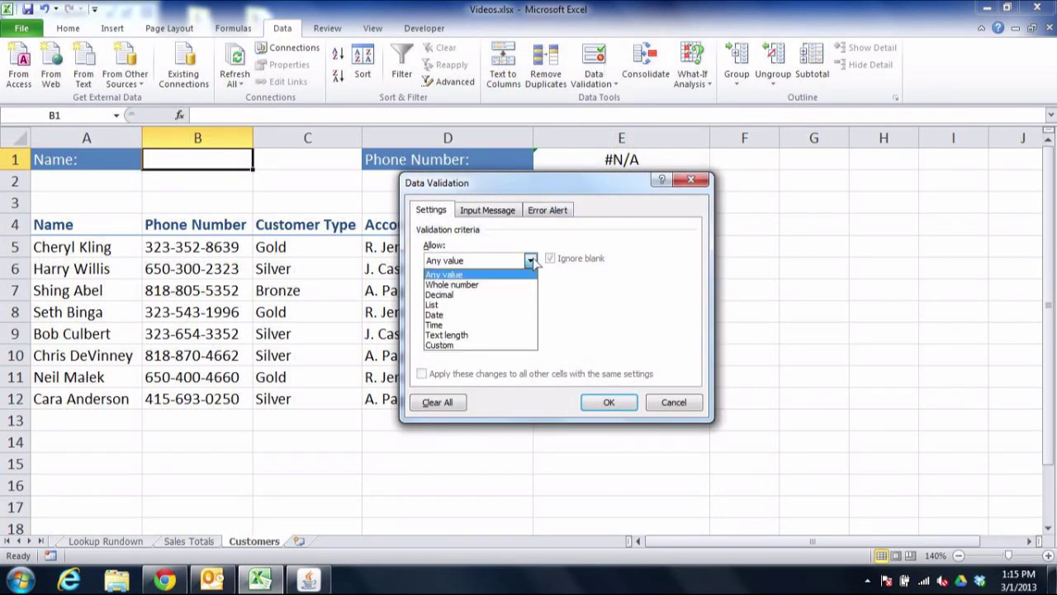
pyautogui.click(499, 306)
pyautogui.click(490, 327)
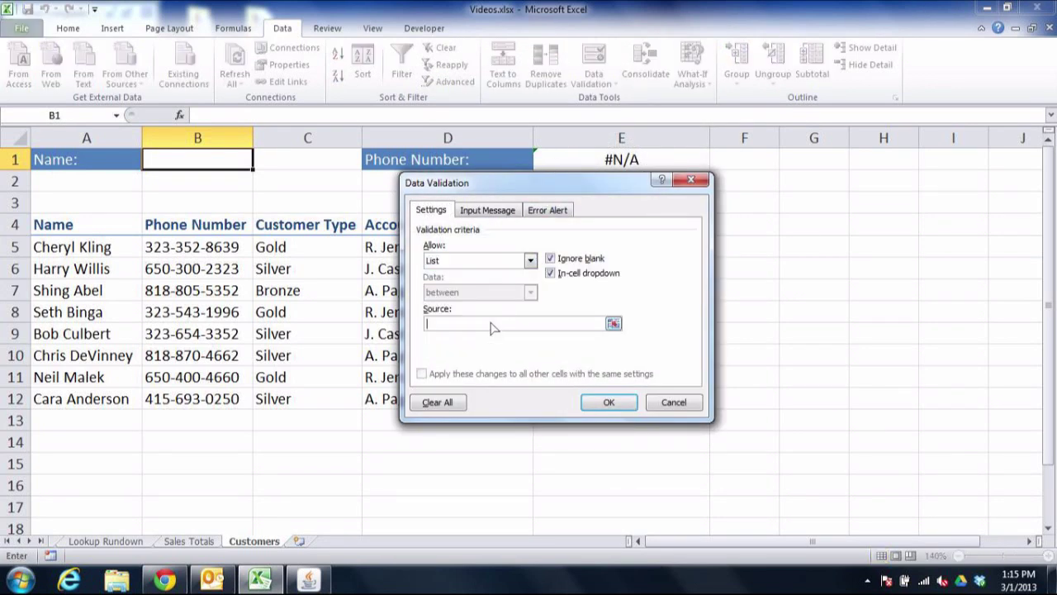
pyautogui.write('=CustomerNames')
pyautogui.click(608, 402)
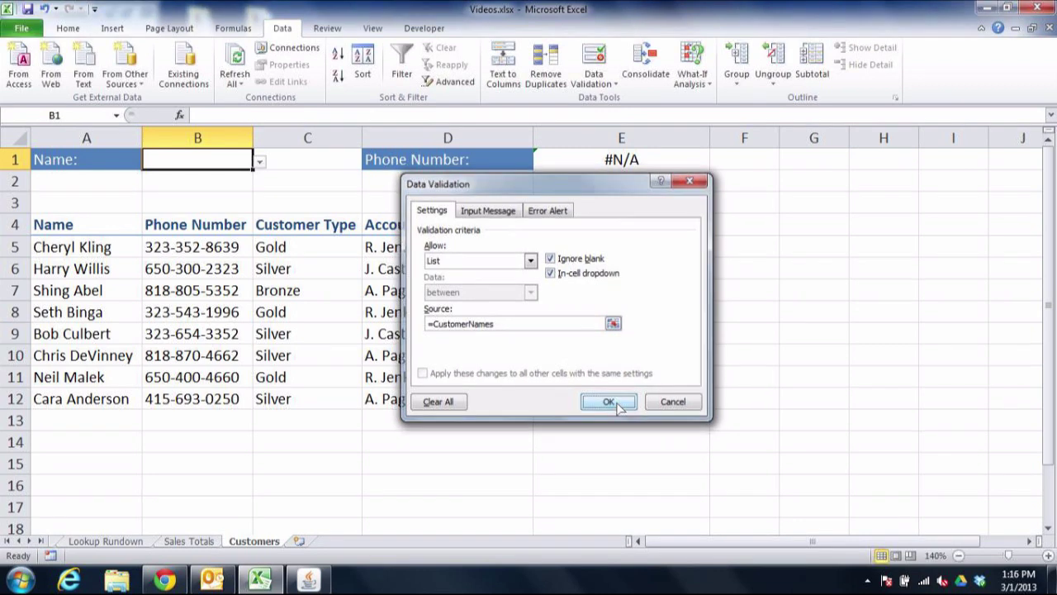
# - Pick the sixth, third, second, then sixth customer in B1, checking E1's phone number each time
pyautogui.click(259, 165)
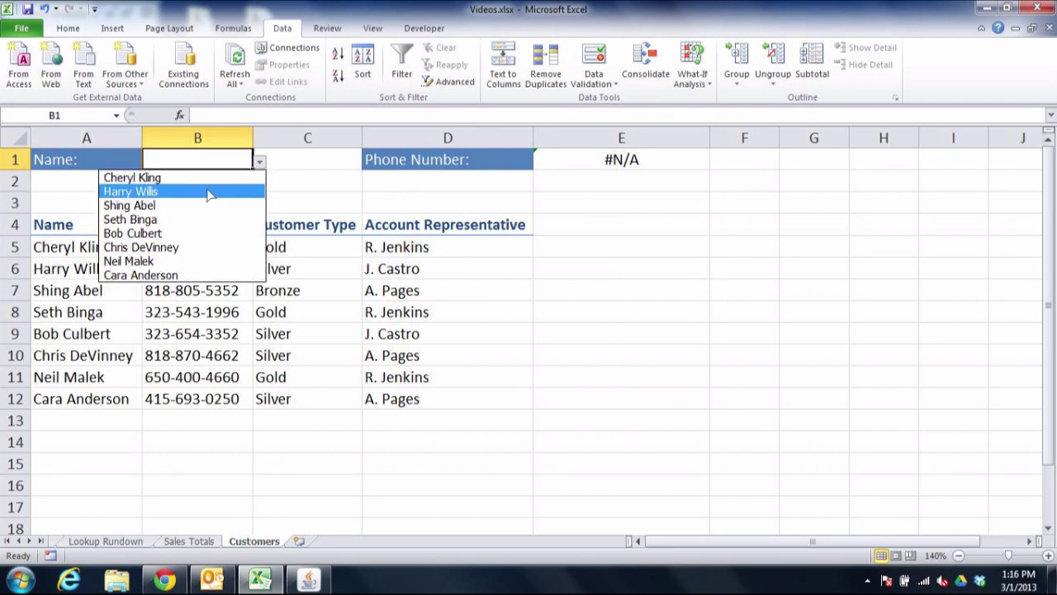
pyautogui.click(160, 248)
pyautogui.click(260, 163)
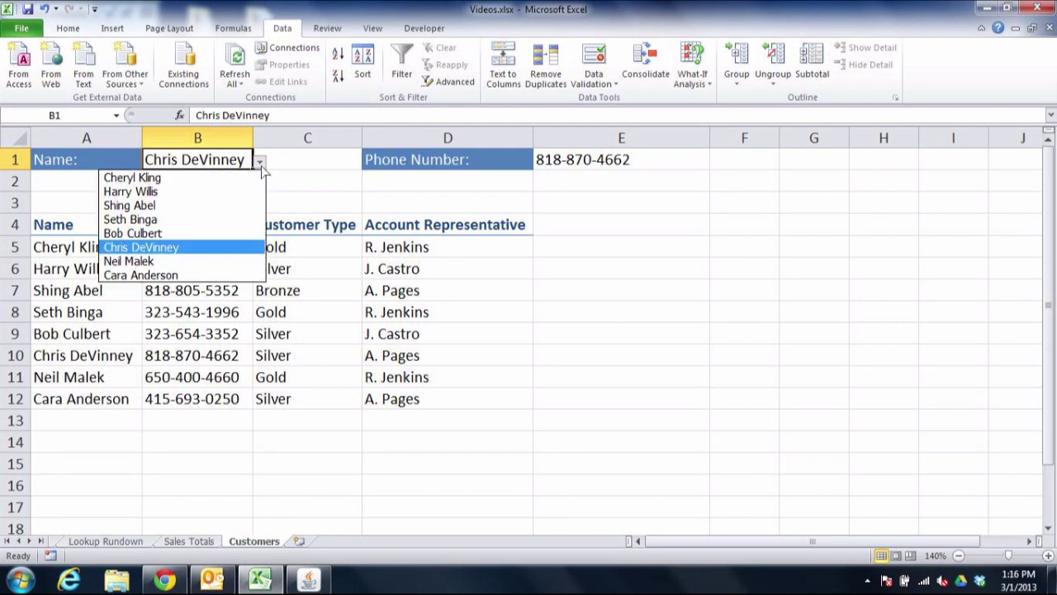
pyautogui.click(182, 207)
pyautogui.click(259, 162)
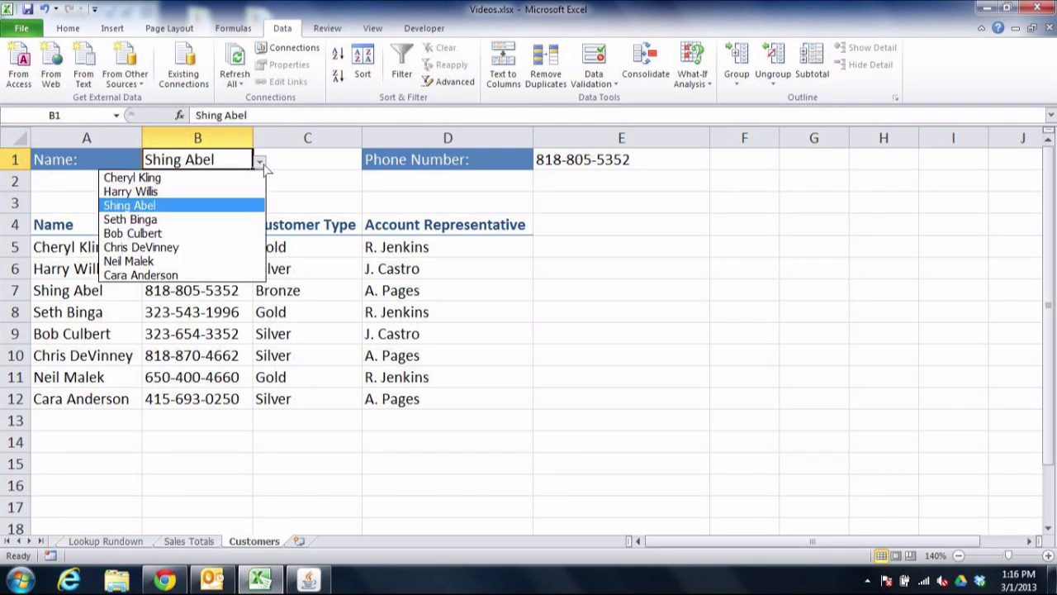
pyautogui.click(238, 192)
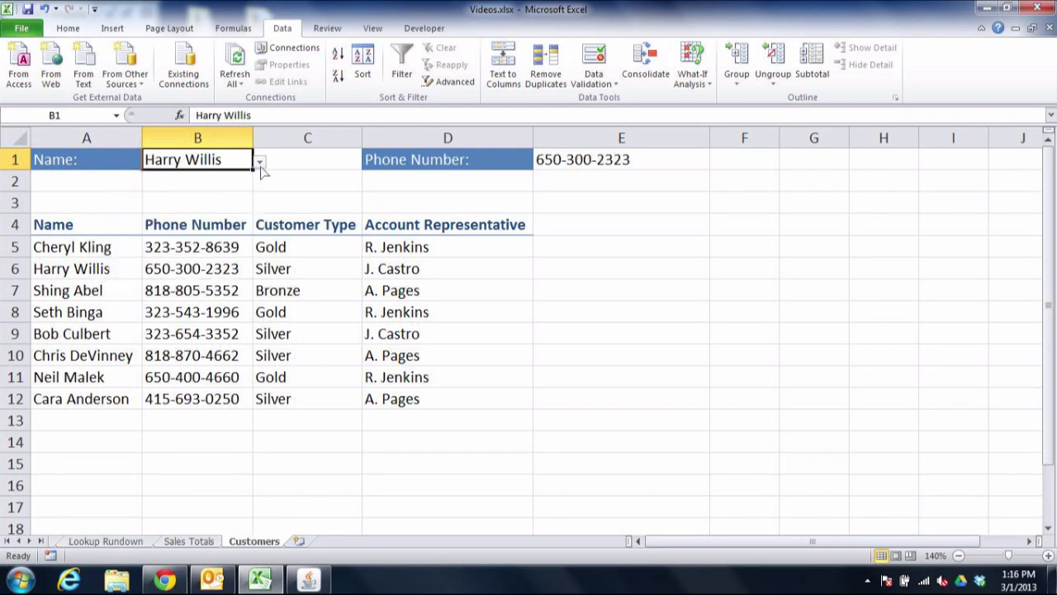
pyautogui.click(260, 164)
pyautogui.click(222, 247)
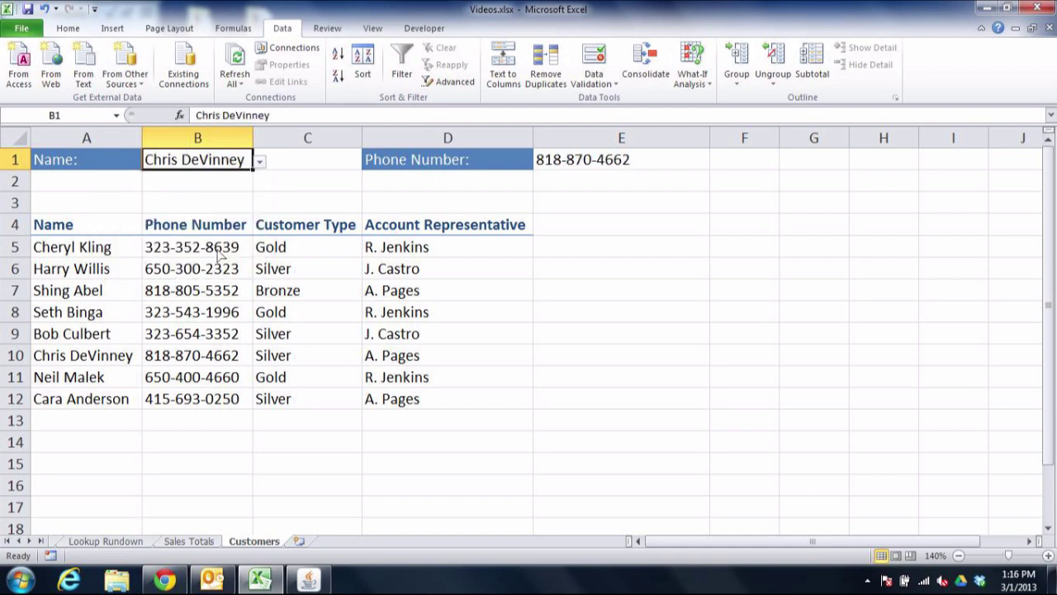
pyautogui.click(114, 428)
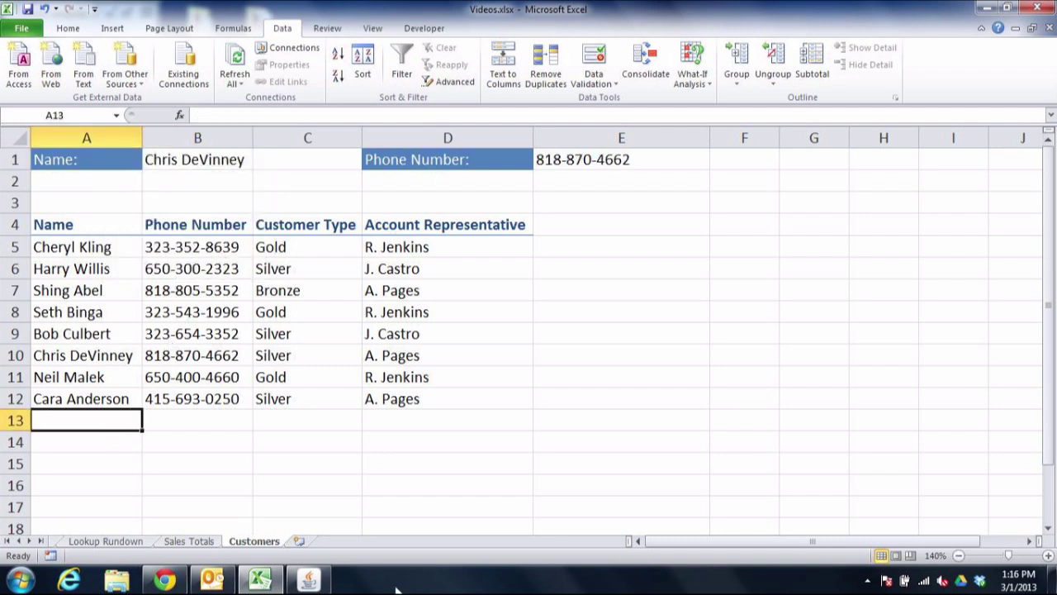
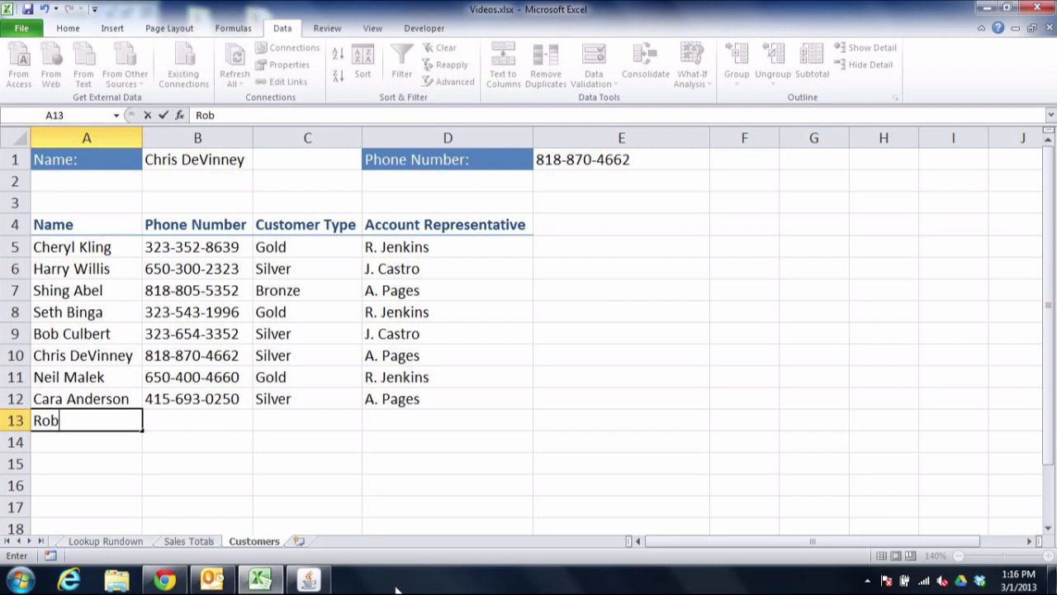
# - Enter a new customer's name, phone number, type Silver and representative in row 13
pyautogui.press('Tab')
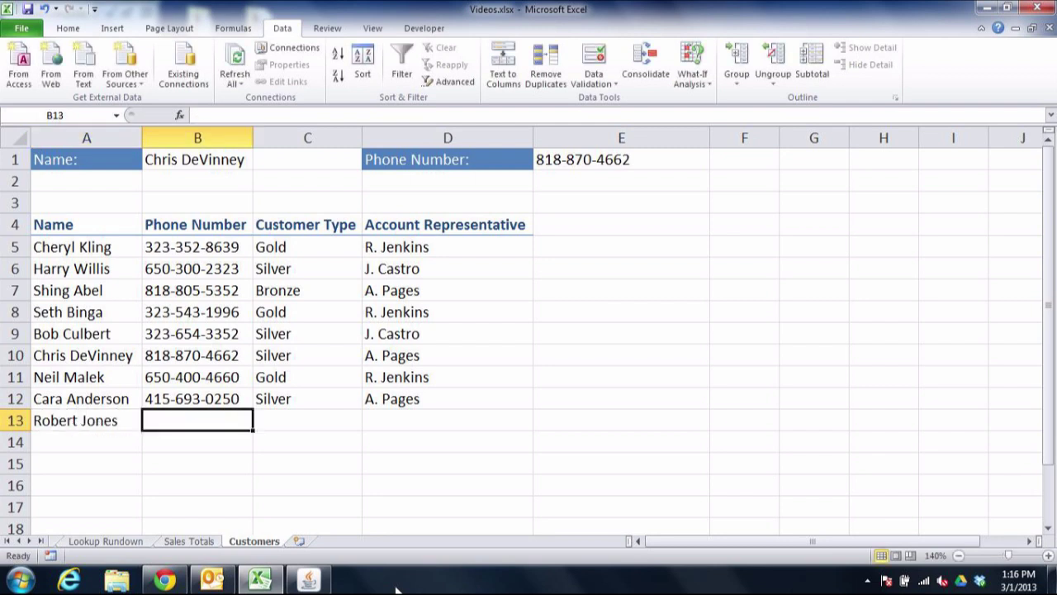
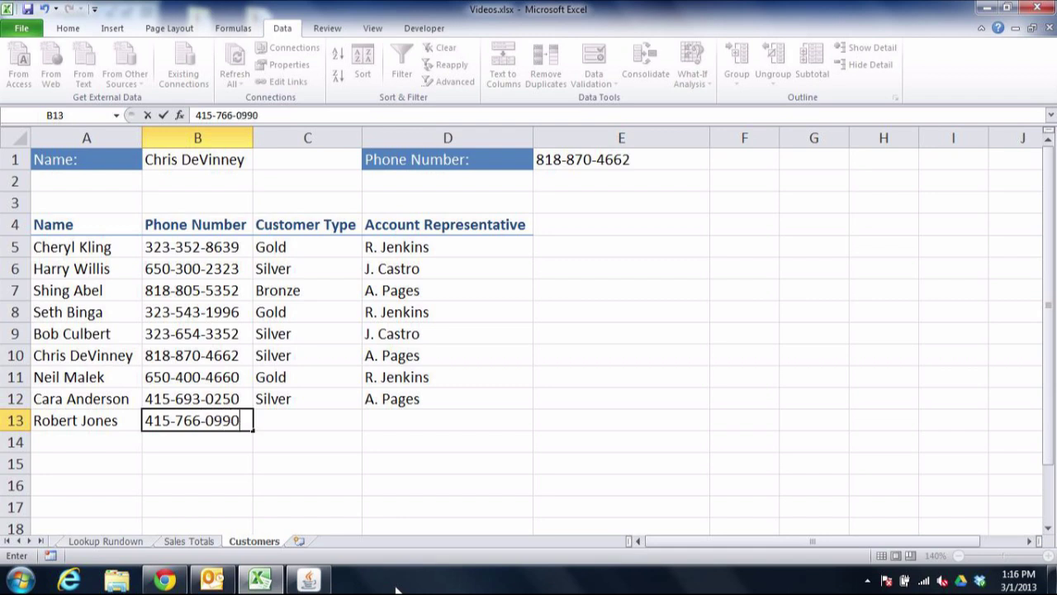
pyautogui.press('Tab')
pyautogui.write('Silver')
pyautogui.press('Tab')
pyautogui.write('J. Castro')
pyautogui.press('Return')
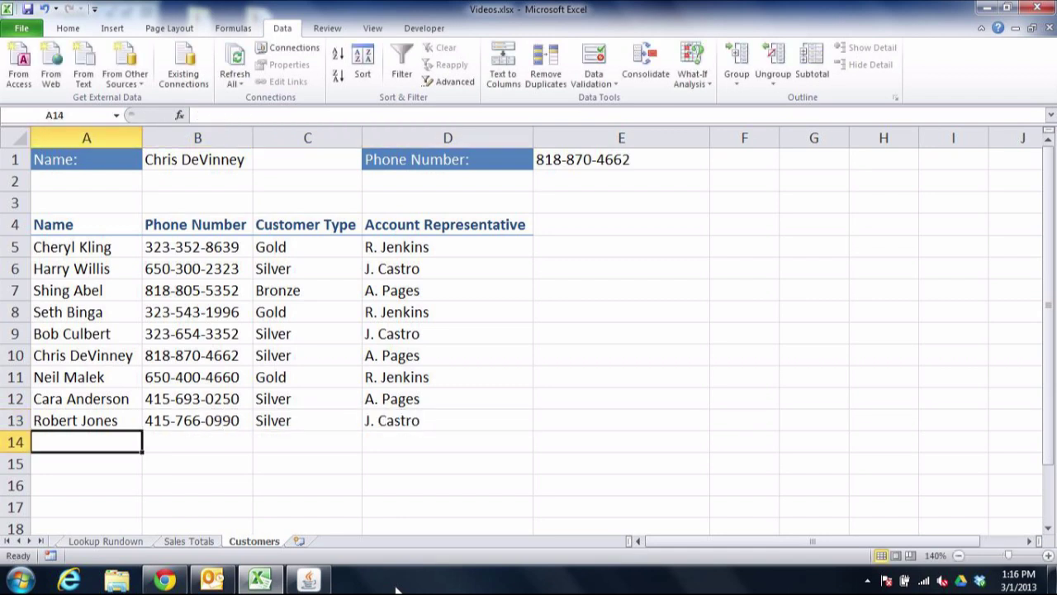
# - Choose the newly added customer from B1's dropdown to show their phone number in E1
pyautogui.click(240, 166)
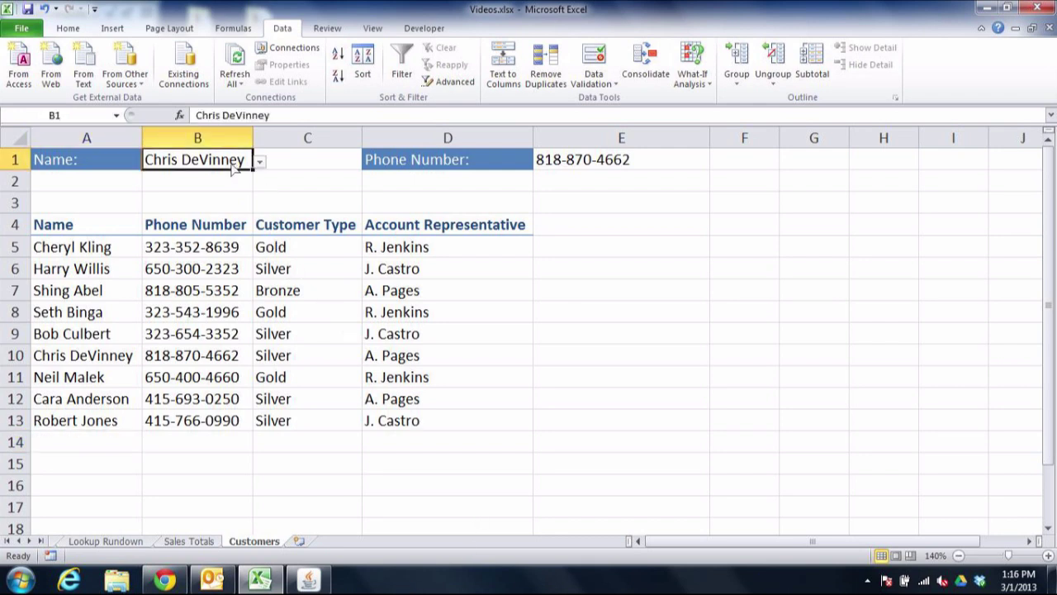
pyautogui.click(259, 162)
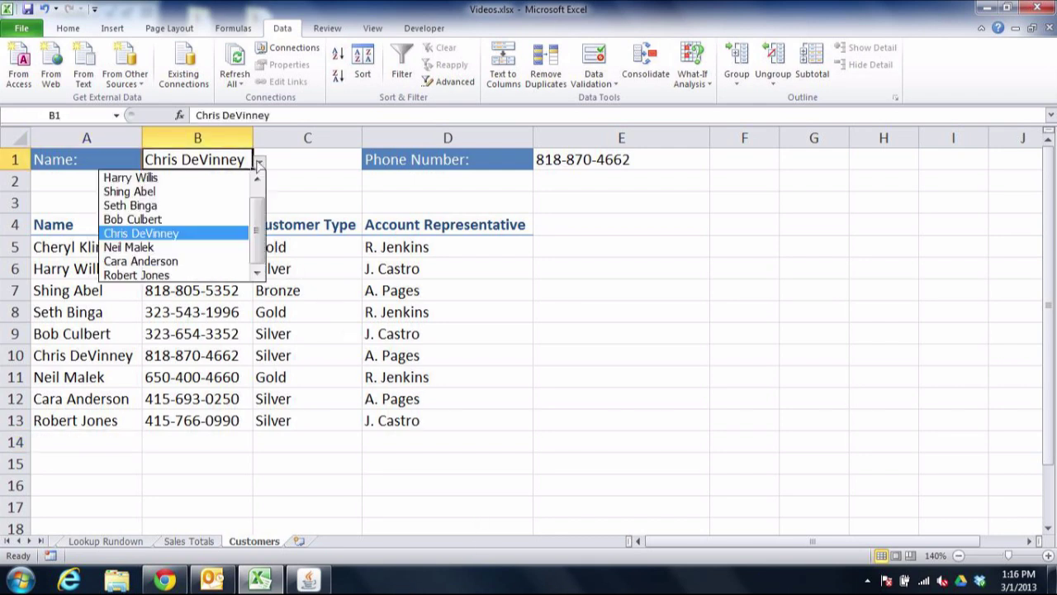
pyautogui.click(195, 276)
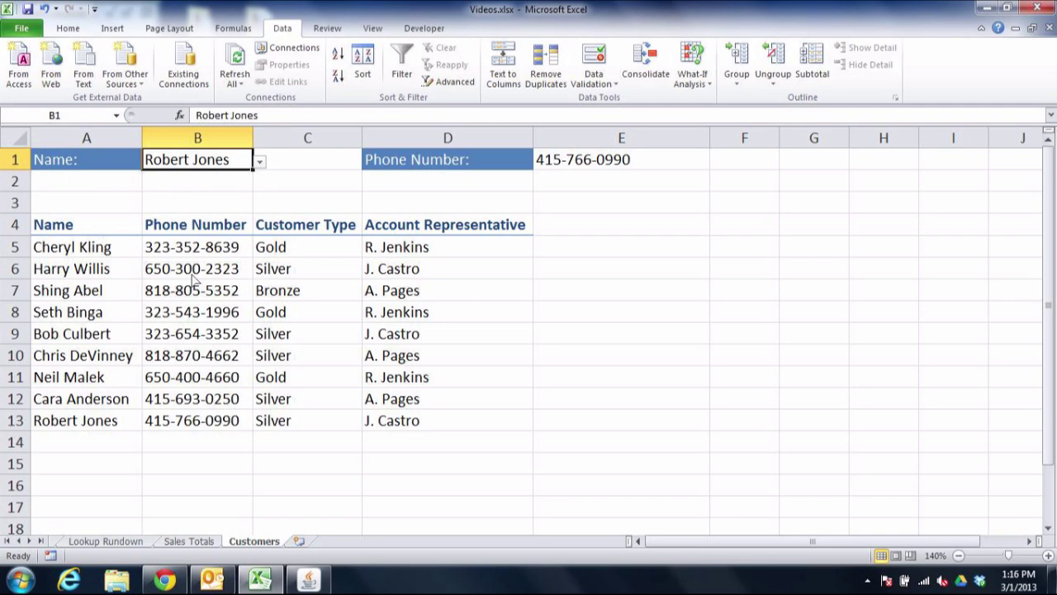